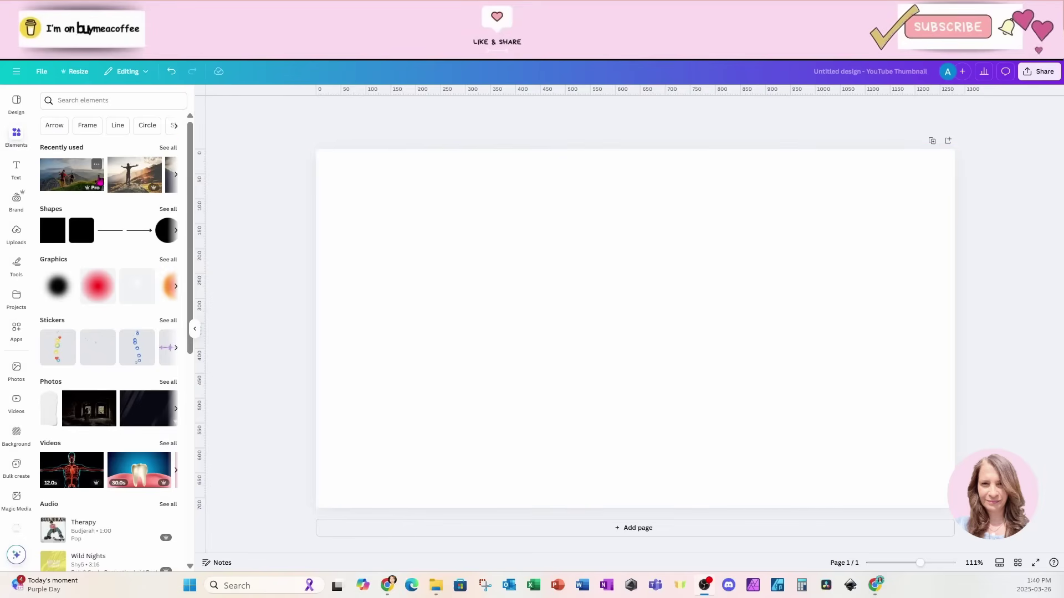
- Add the summit photo of the man with outstretched arms to the thumbnail and bring up Apps
{"action": "left_click", "coordinate": [135, 175]}
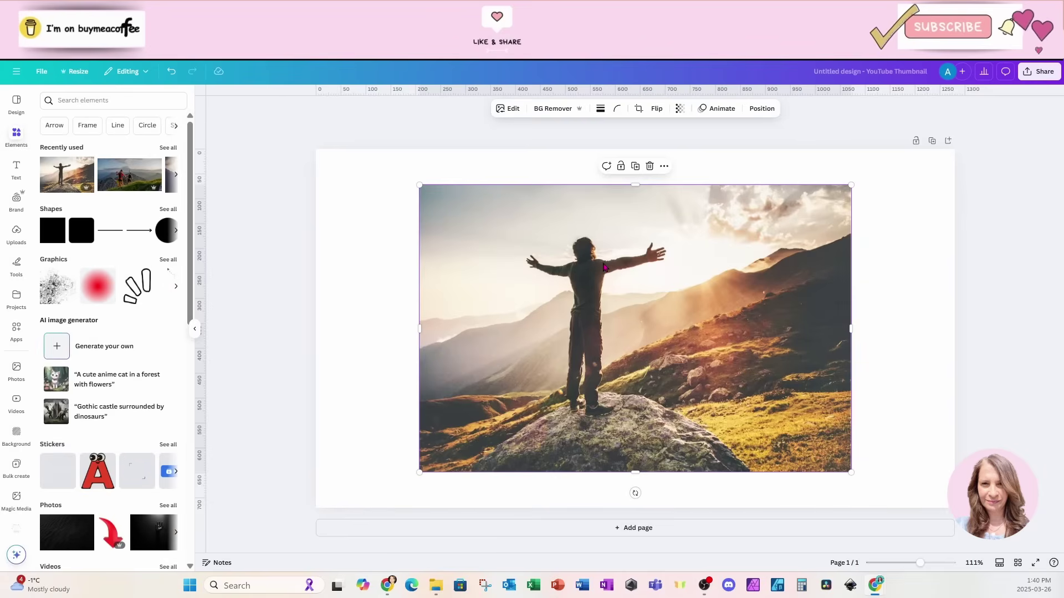
{"action": "left_click", "coordinate": [22, 335]}
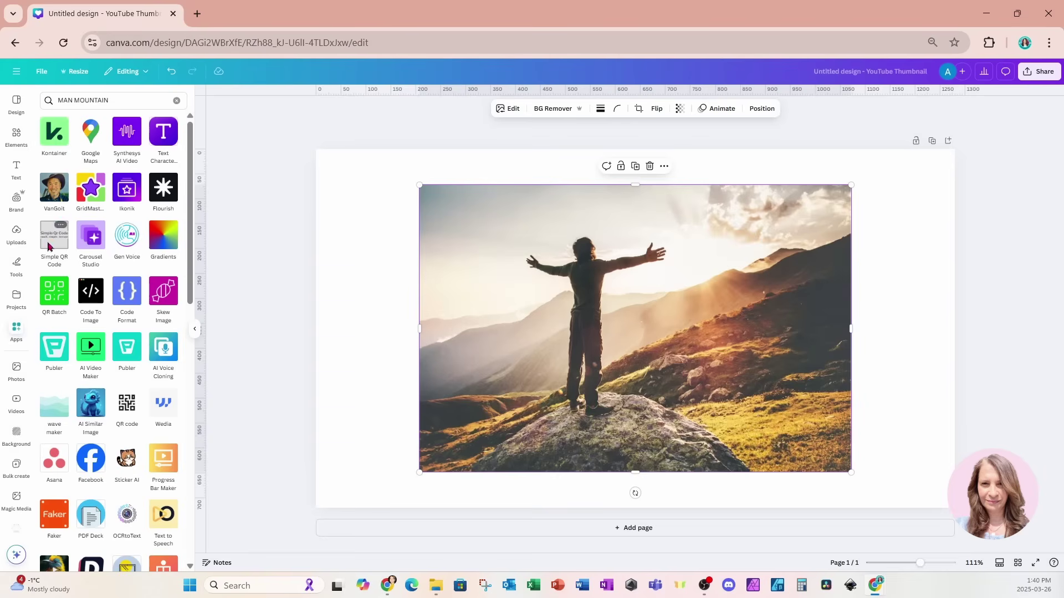
- Search the apps for 'DEPTH' and open the Depth Text app
{"action": "triple_click", "coordinate": [119, 101]}
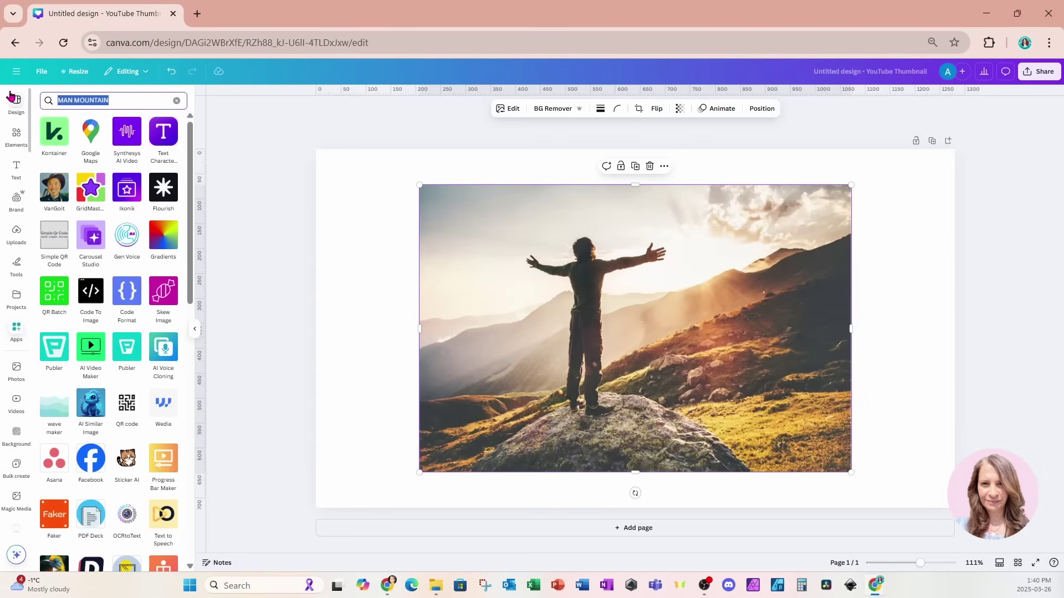
{"action": "type", "text": "DEPTH"}
{"action": "key", "text": "Return"}
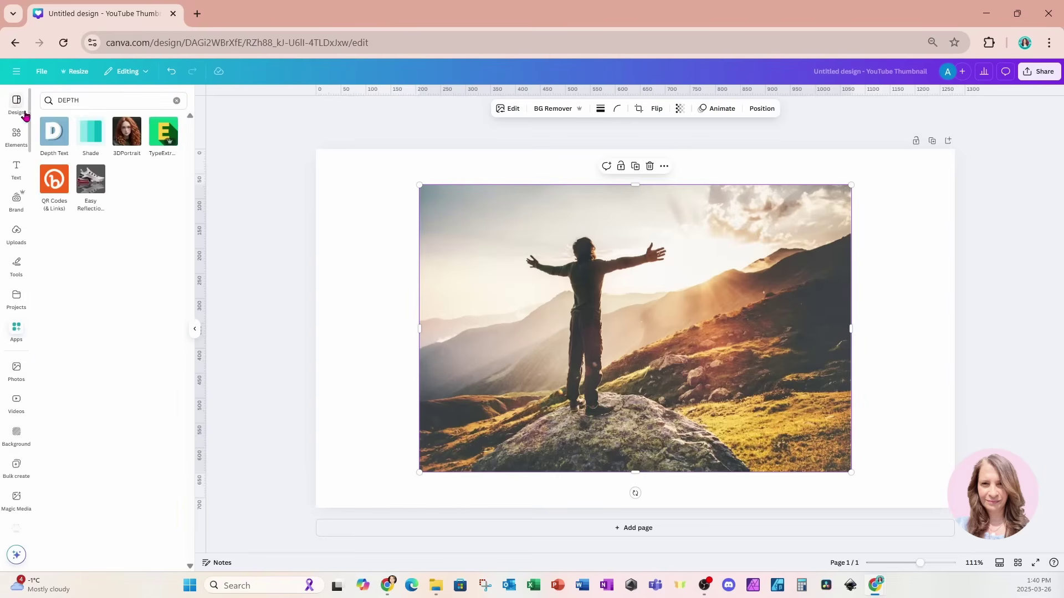
{"action": "left_click", "coordinate": [54, 133]}
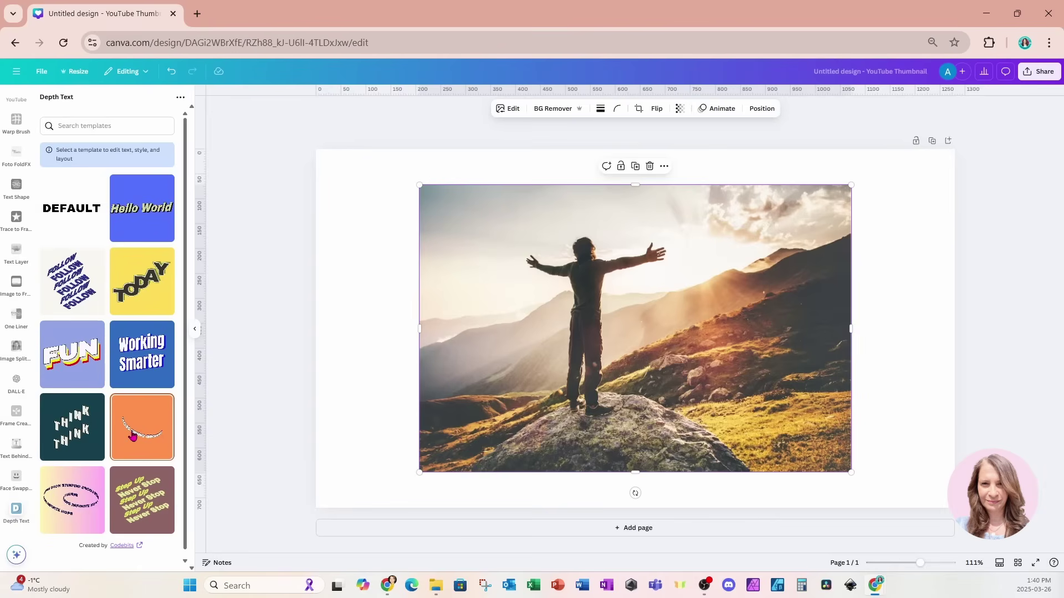
- Open the orange curved template and replace CYCLES BRING GROWTH with 'TOP OF THE MOUNTAIN'
{"action": "left_click", "coordinate": [133, 437]}
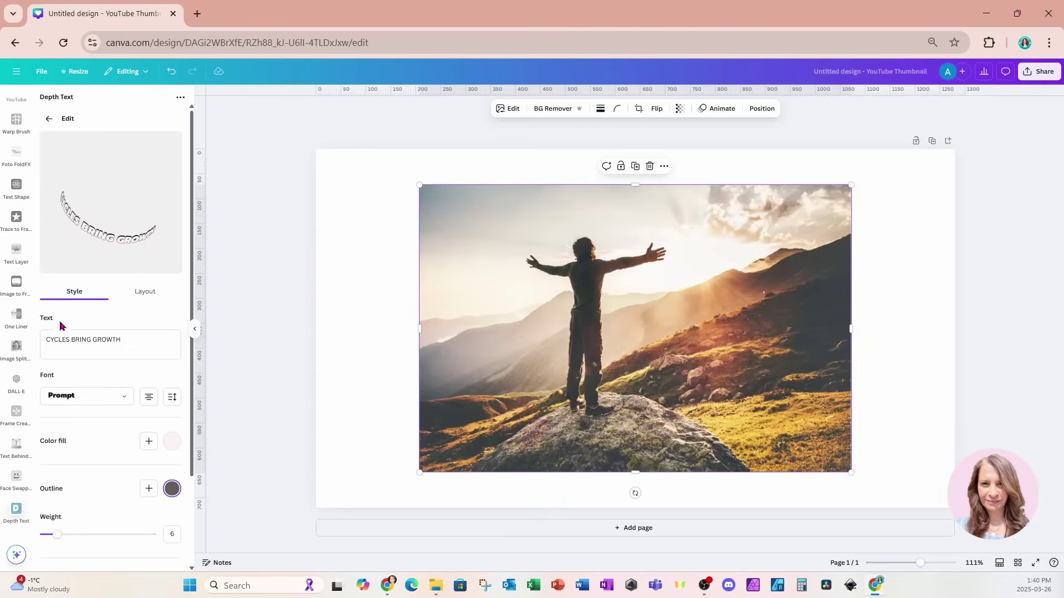
{"action": "left_click_drag", "start_coordinate": [135, 338], "coordinate": [40, 343]}
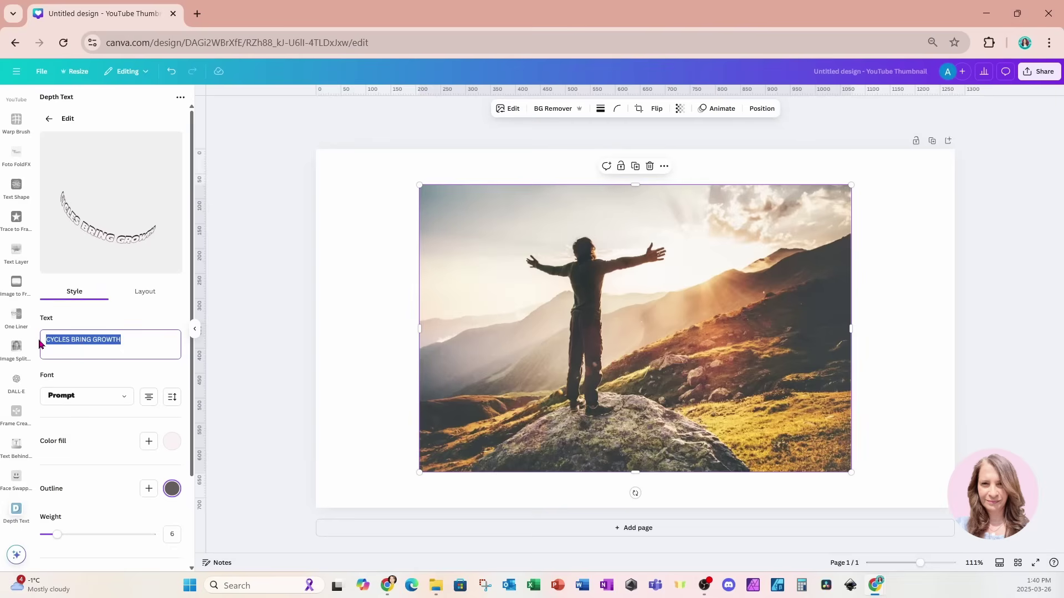
{"action": "type", "text": "TOP OF THE MOUNTAIN"}
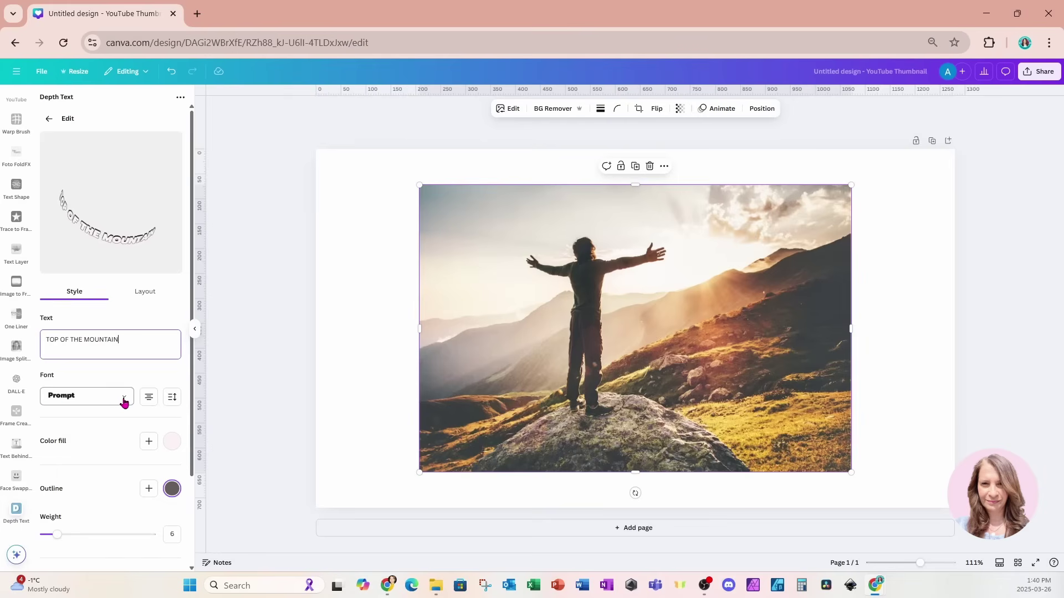
- Keep the Prompt font and change the text fill to custom orange #F9A058
{"action": "left_click", "coordinate": [122, 401]}
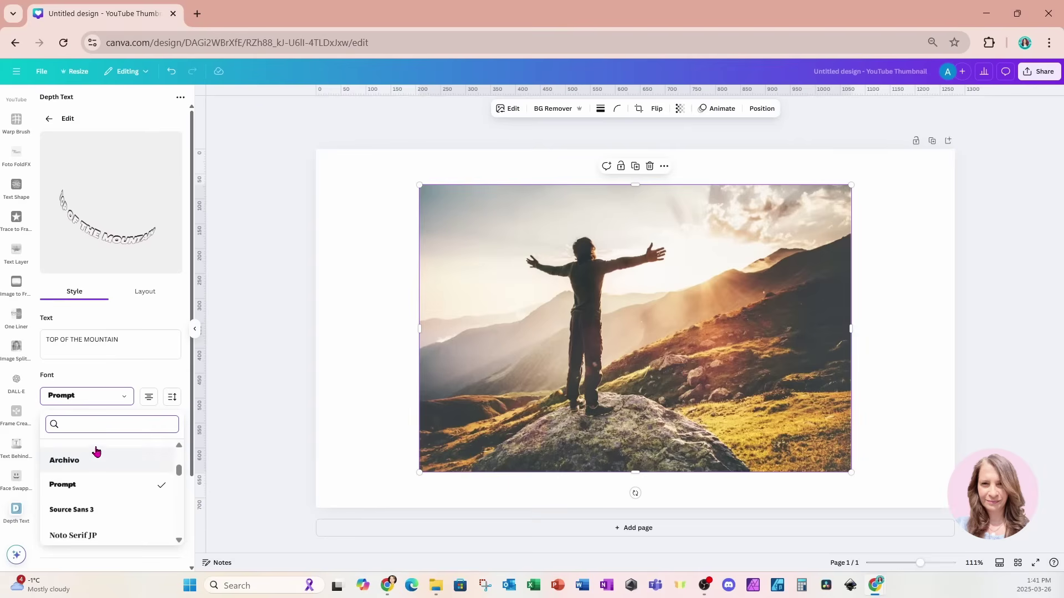
{"action": "left_click", "coordinate": [107, 379]}
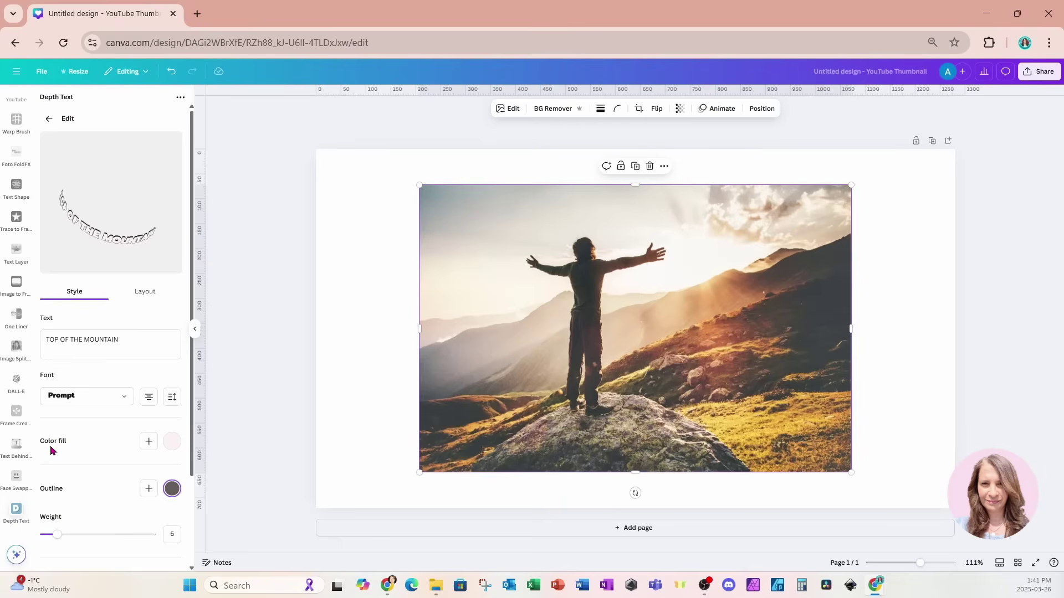
{"action": "left_click", "coordinate": [172, 443]}
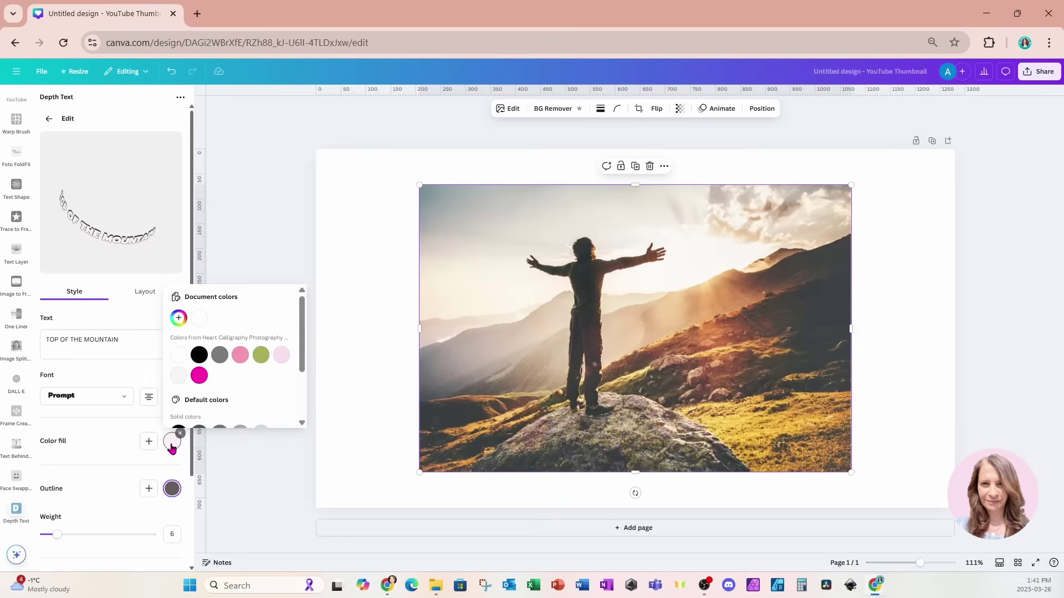
{"action": "left_click", "coordinate": [179, 317]}
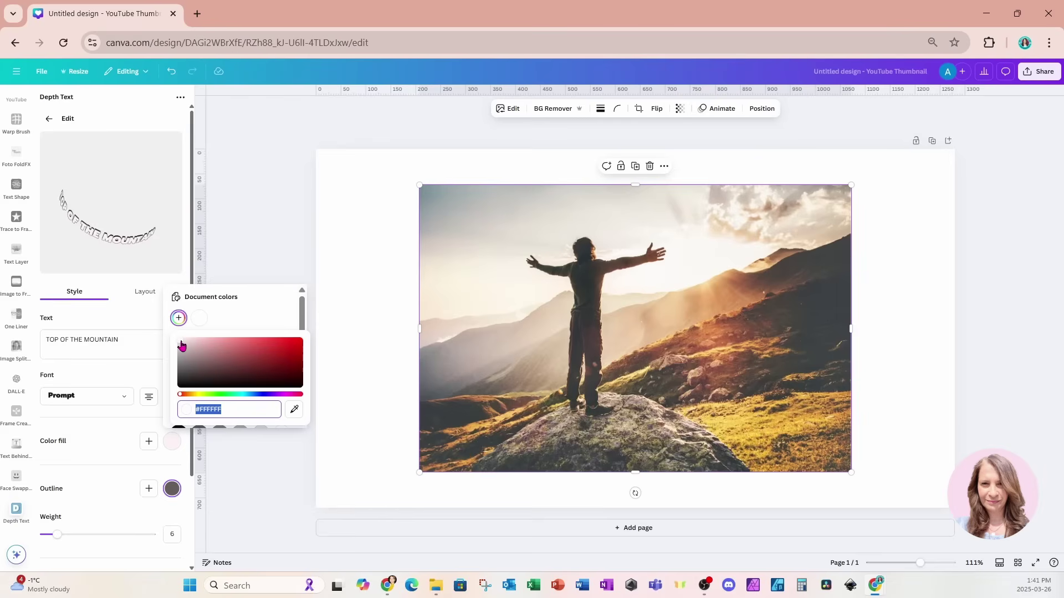
{"action": "left_click_drag", "start_coordinate": [182, 345], "coordinate": [220, 340]}
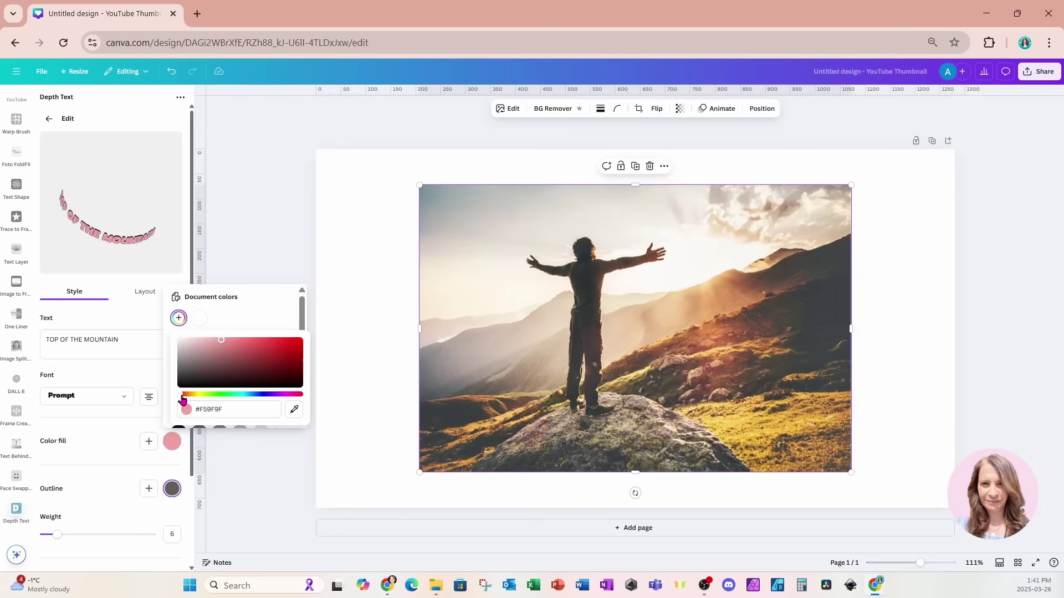
{"action": "left_click_drag", "start_coordinate": [182, 395], "coordinate": [189, 395]}
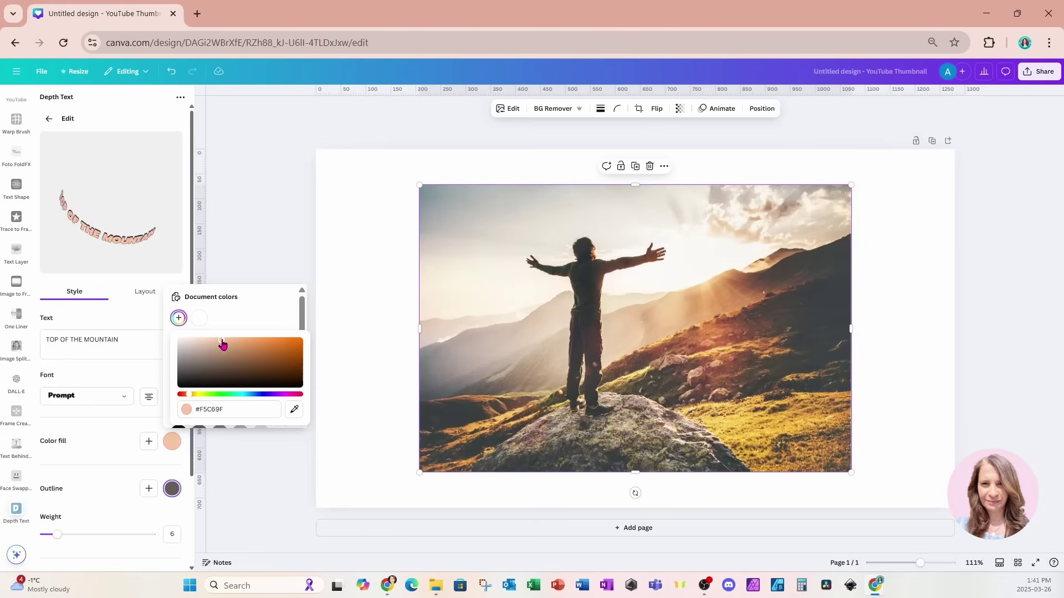
{"action": "left_click_drag", "start_coordinate": [222, 343], "coordinate": [258, 340]}
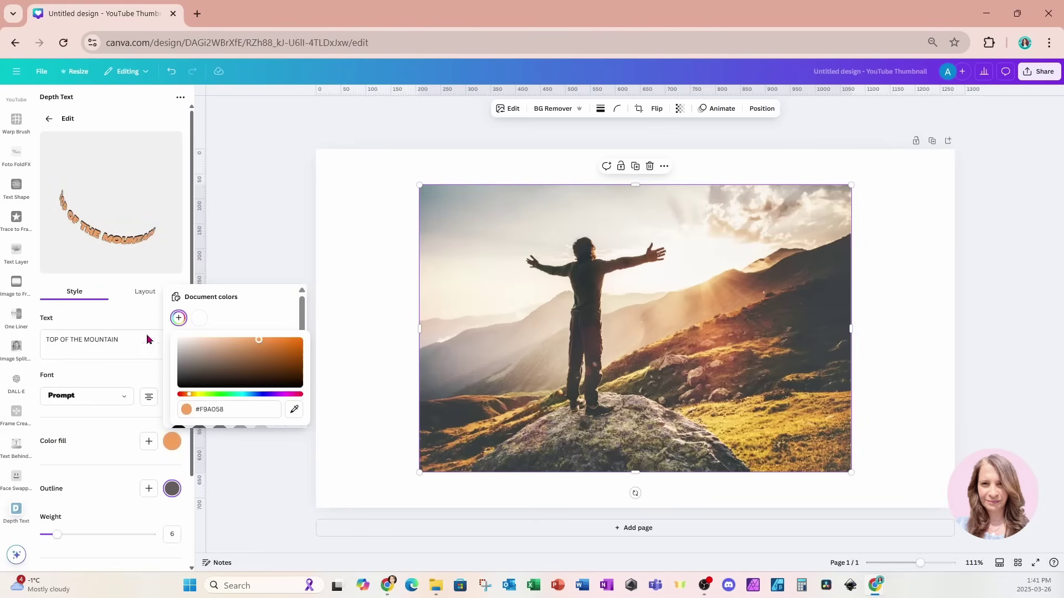
{"action": "left_click", "coordinate": [107, 436]}
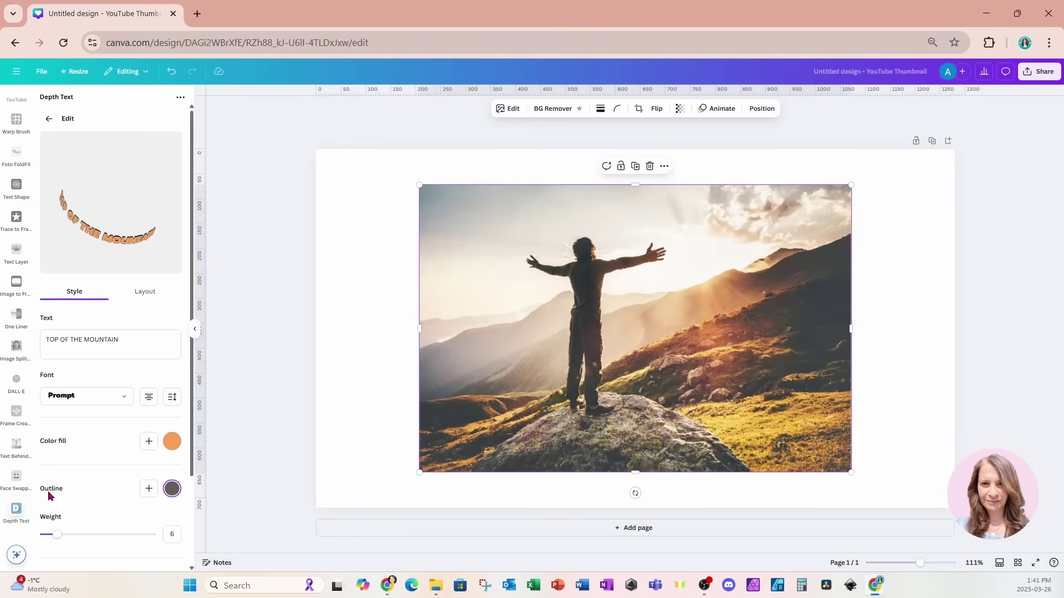
- Set the text outline weight to 17 and increase the 3D depth extrusion
{"action": "scroll", "coordinate": [48, 495], "scroll_direction": "down", "scroll_amount": 2}
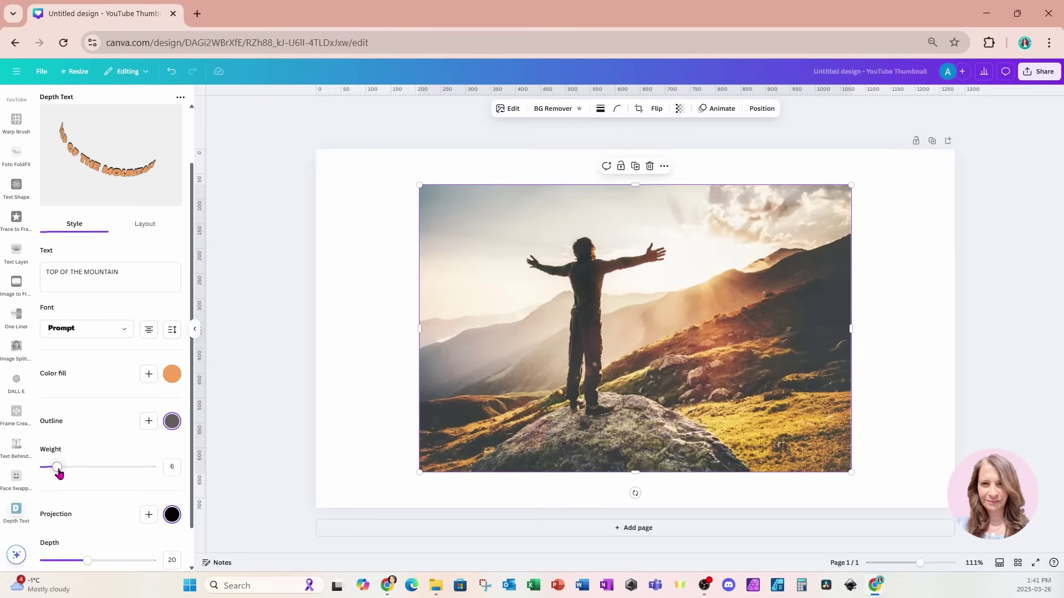
{"action": "left_click_drag", "start_coordinate": [60, 473], "coordinate": [82, 473]}
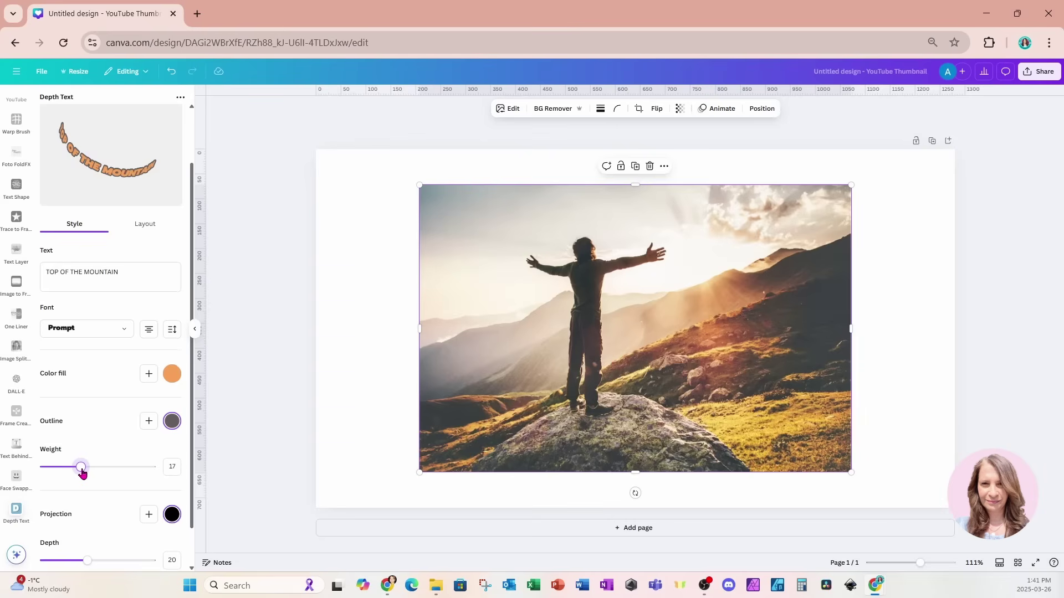
{"action": "scroll", "coordinate": [56, 474], "scroll_direction": "down", "scroll_amount": 1}
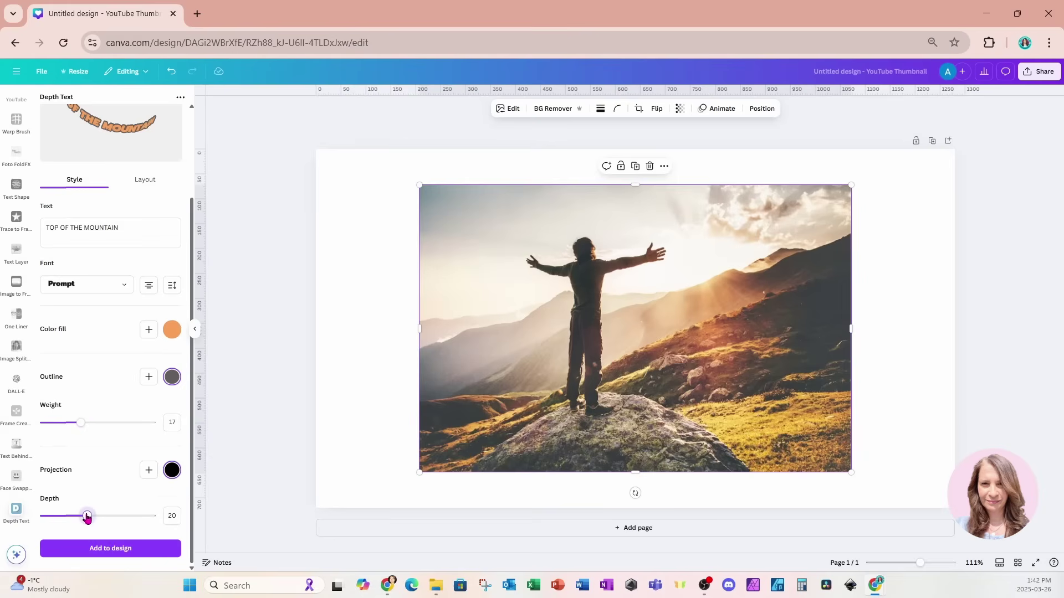
{"action": "left_click_drag", "start_coordinate": [87, 517], "coordinate": [119, 516]}
{"action": "scroll", "coordinate": [92, 175], "scroll_direction": "up", "scroll_amount": 2}
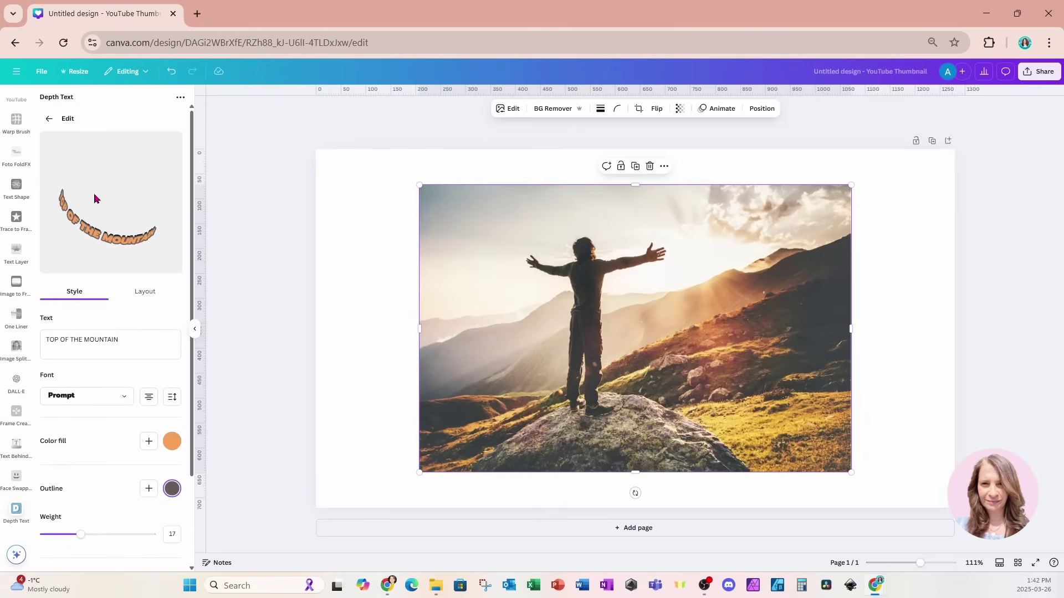
{"action": "scroll", "coordinate": [105, 310], "scroll_direction": "down", "scroll_amount": 2}
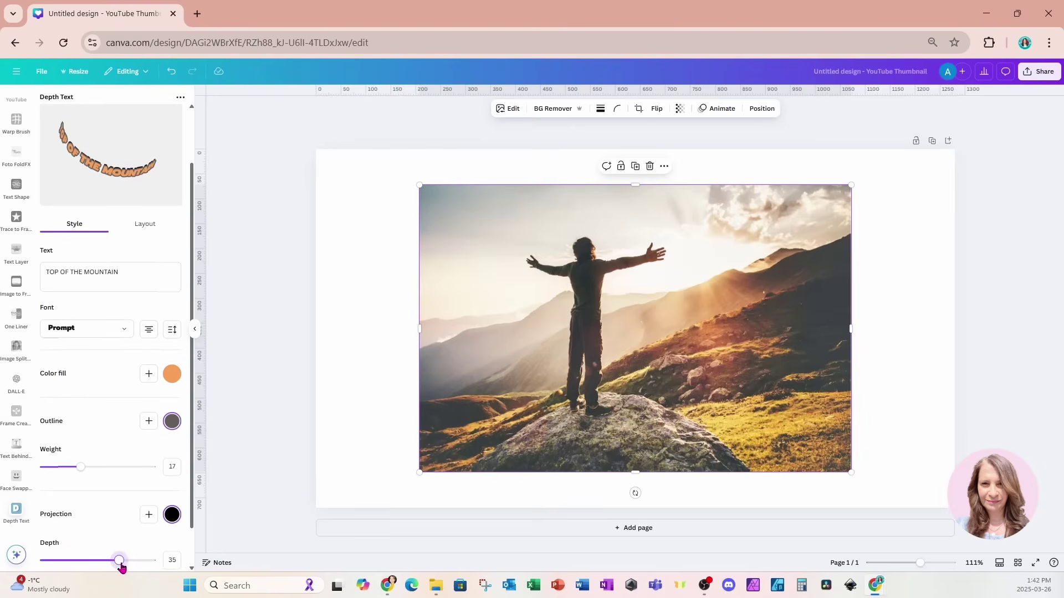
{"action": "mouse_move", "coordinate": [119, 561]}
{"action": "left_mouse_down"}
{"action": "mouse_move", "coordinate": [36, 569]}
{"action": "mouse_move", "coordinate": [127, 570]}
{"action": "left_mouse_up"}
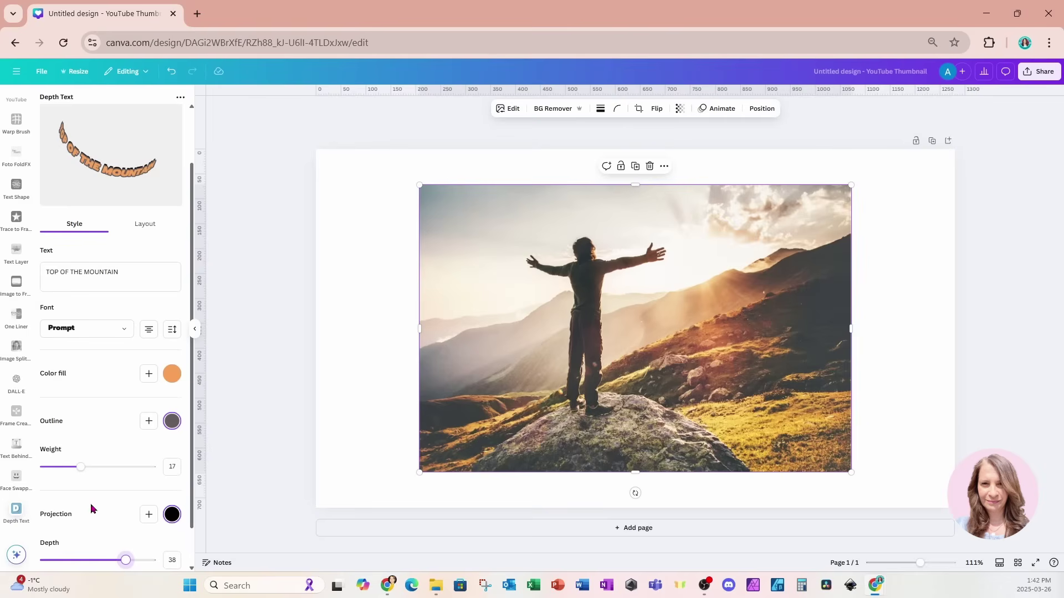
{"action": "scroll", "coordinate": [94, 507], "scroll_direction": "down", "scroll_amount": 1}
{"action": "scroll", "coordinate": [89, 503], "scroll_direction": "up", "scroll_amount": 1}
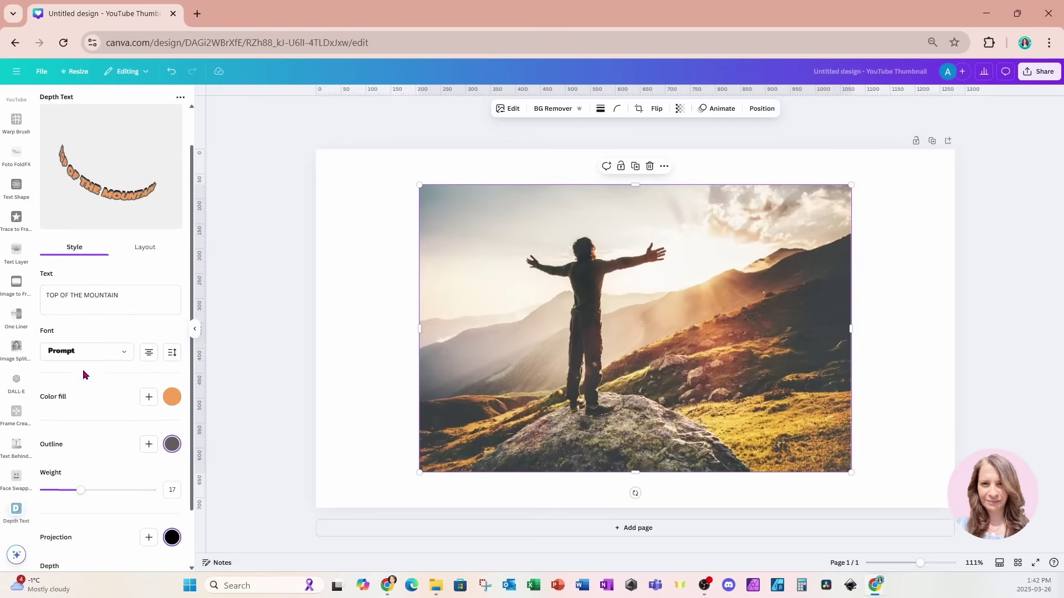
- In Layout, reduce the curve radius to 271 so the words form a tight ring
{"action": "left_click", "coordinate": [149, 247]}
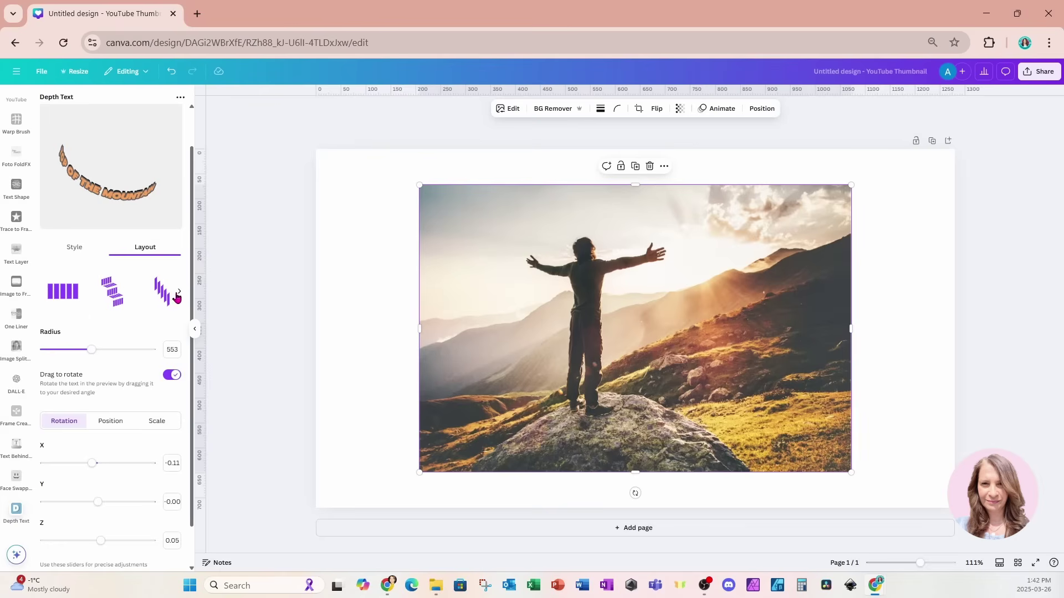
{"action": "left_click", "coordinate": [179, 292]}
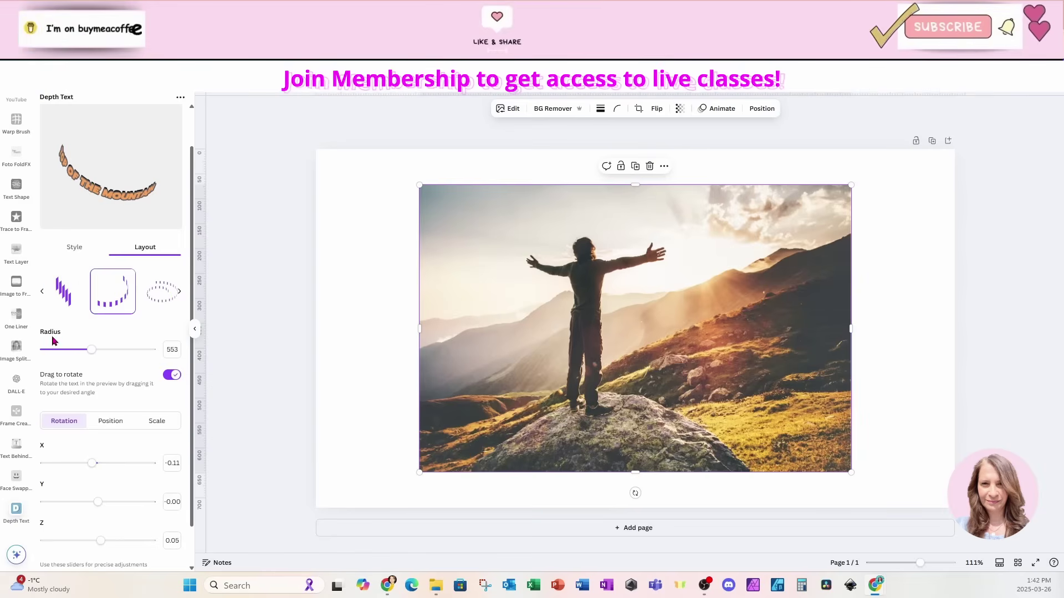
{"action": "left_click_drag", "start_coordinate": [91, 355], "coordinate": [54, 363]}
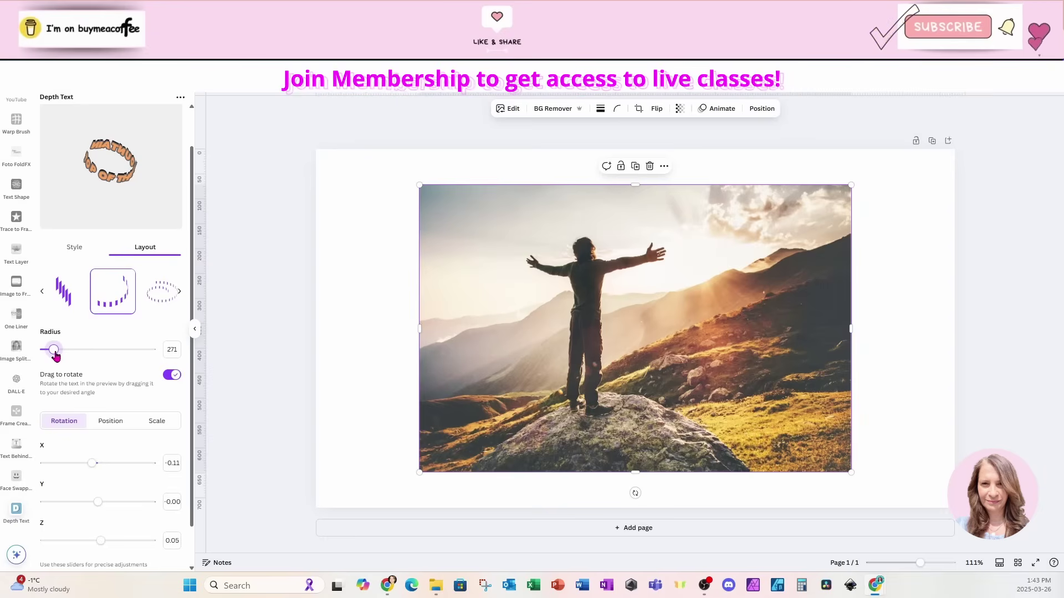
- Repeat the wording so it reads TOP OF THE MOUNTAIN twice, then set radius to 532
{"action": "left_click", "coordinate": [76, 249]}
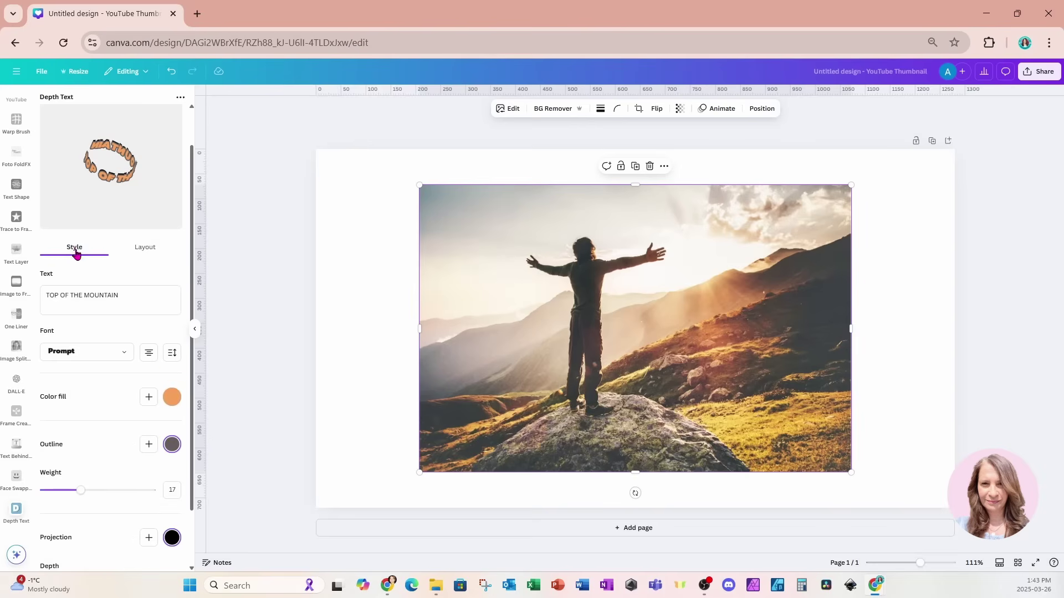
{"action": "left_click_drag", "start_coordinate": [130, 294], "coordinate": [34, 301]}
{"action": "key", "text": "ctrl+c"}
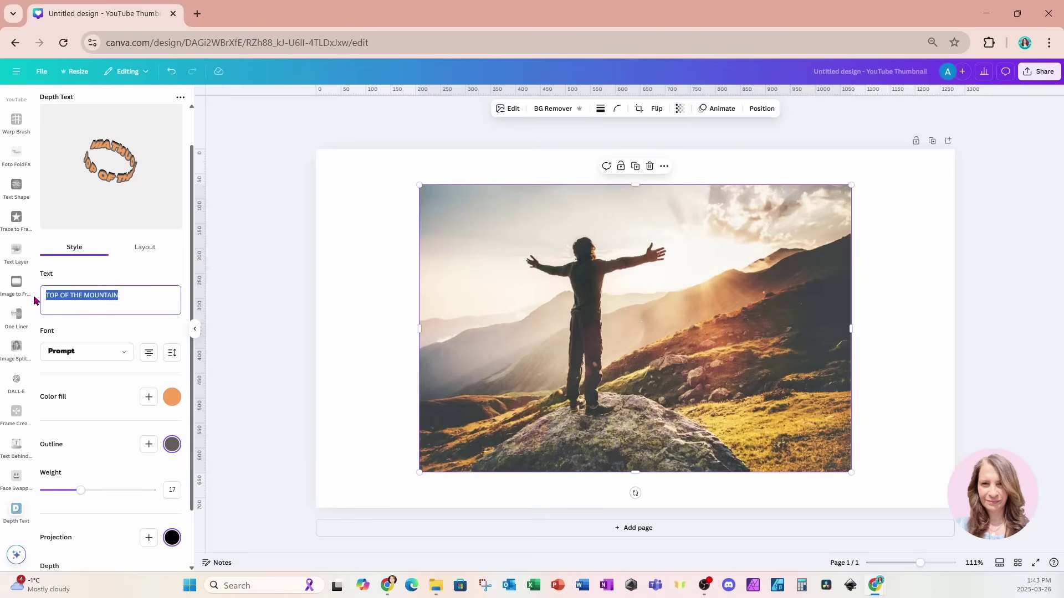
{"action": "left_click", "coordinate": [143, 296]}
{"action": "key", "text": "ctrl+v"}
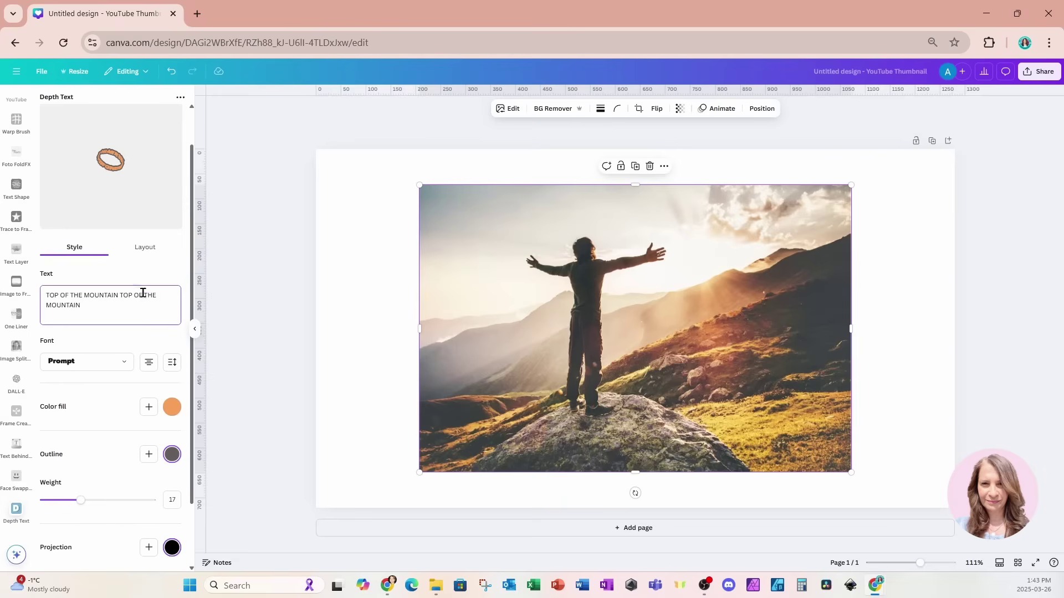
{"action": "left_click", "coordinate": [146, 247]}
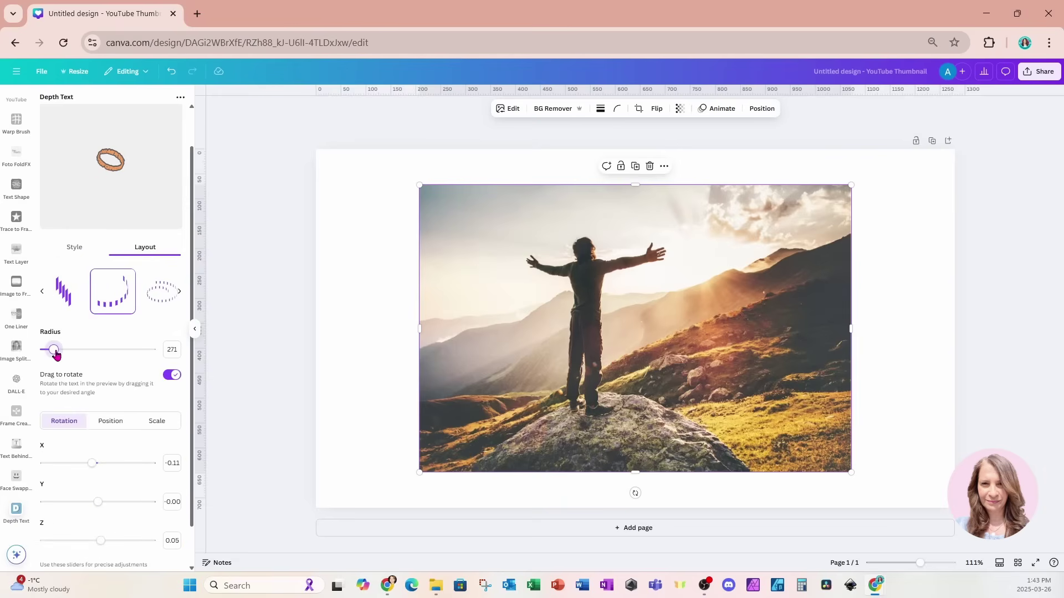
{"action": "left_click_drag", "start_coordinate": [55, 355], "coordinate": [90, 358]}
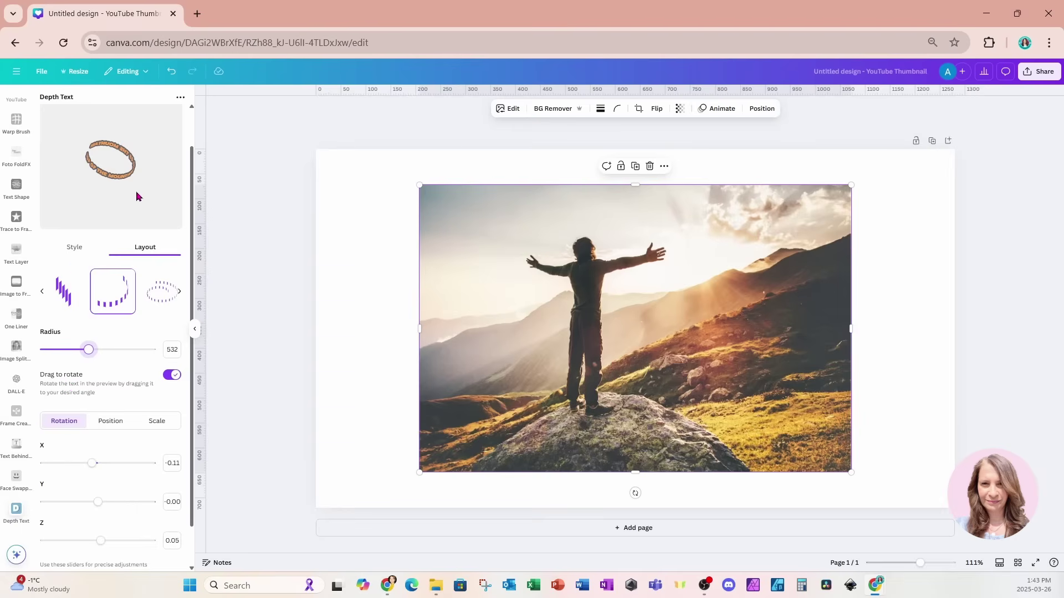
- Tilt the ring to rotation X 0.06, Y 0.13 and reduce the radius to 511
{"action": "left_click_drag", "start_coordinate": [135, 199], "coordinate": [57, 119]}
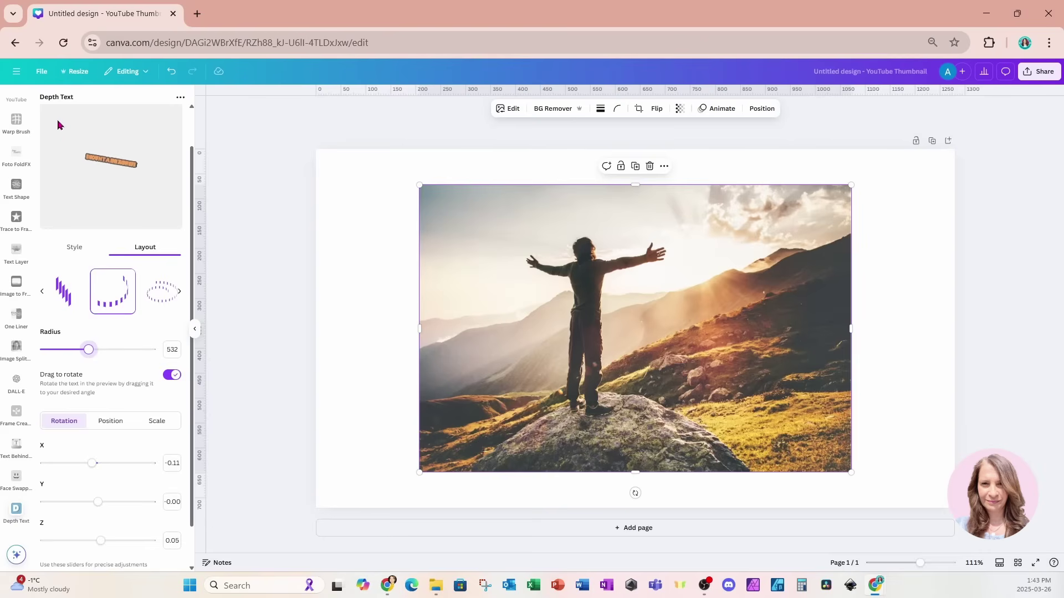
{"action": "left_click_drag", "start_coordinate": [60, 125], "coordinate": [60, 139]}
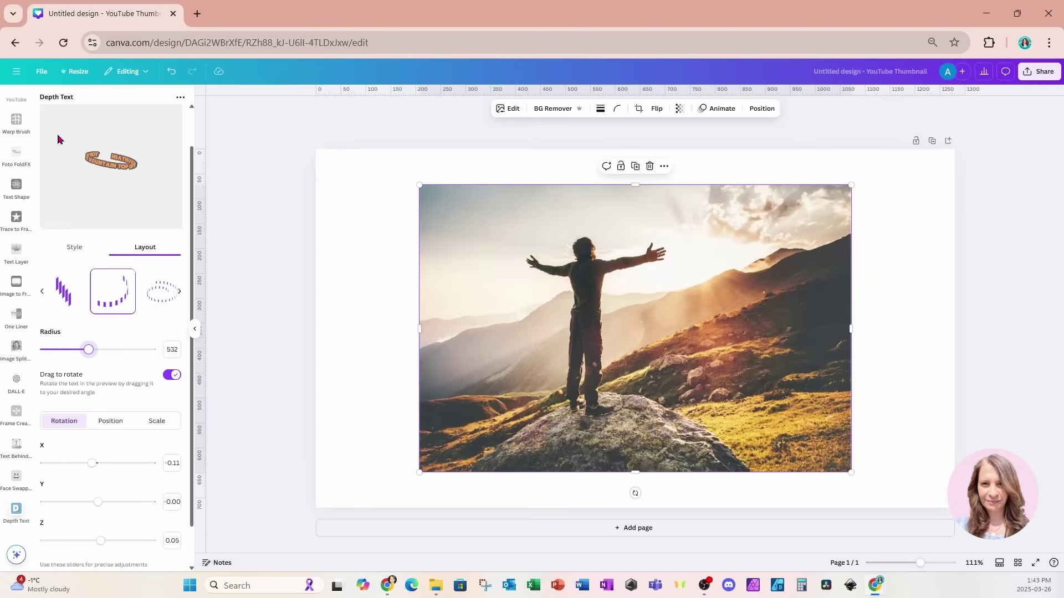
{"action": "left_click_drag", "start_coordinate": [60, 140], "coordinate": [67, 143]}
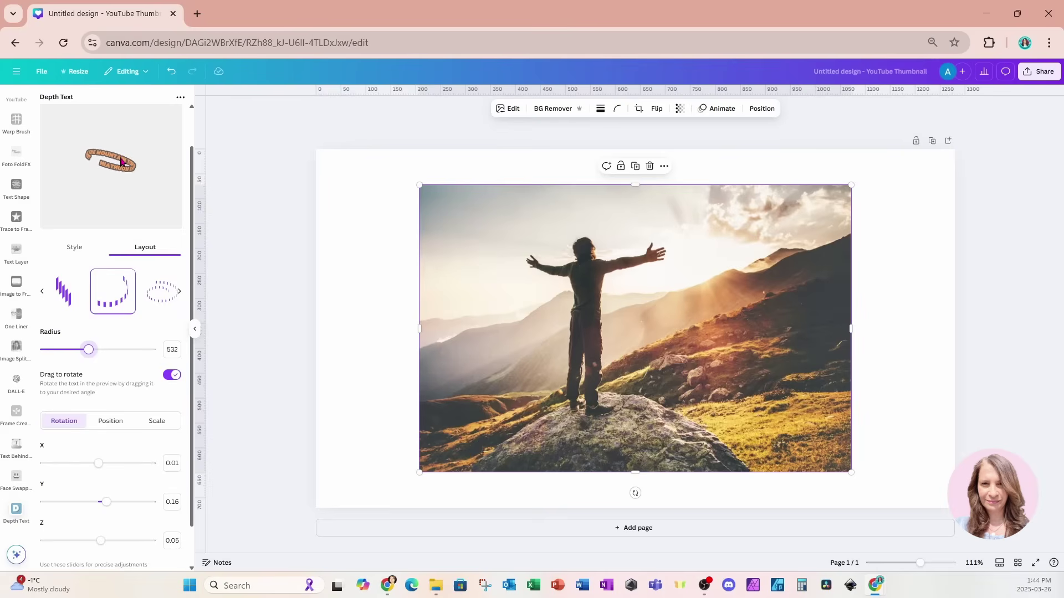
{"action": "left_click_drag", "start_coordinate": [121, 161], "coordinate": [99, 164]}
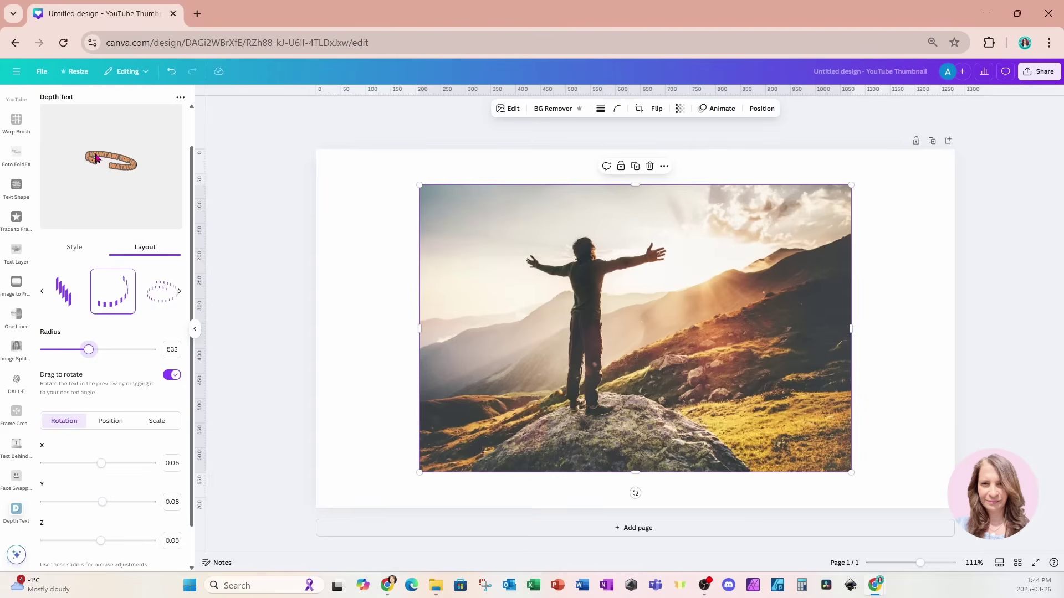
{"action": "left_click_drag", "start_coordinate": [104, 158], "coordinate": [96, 166]}
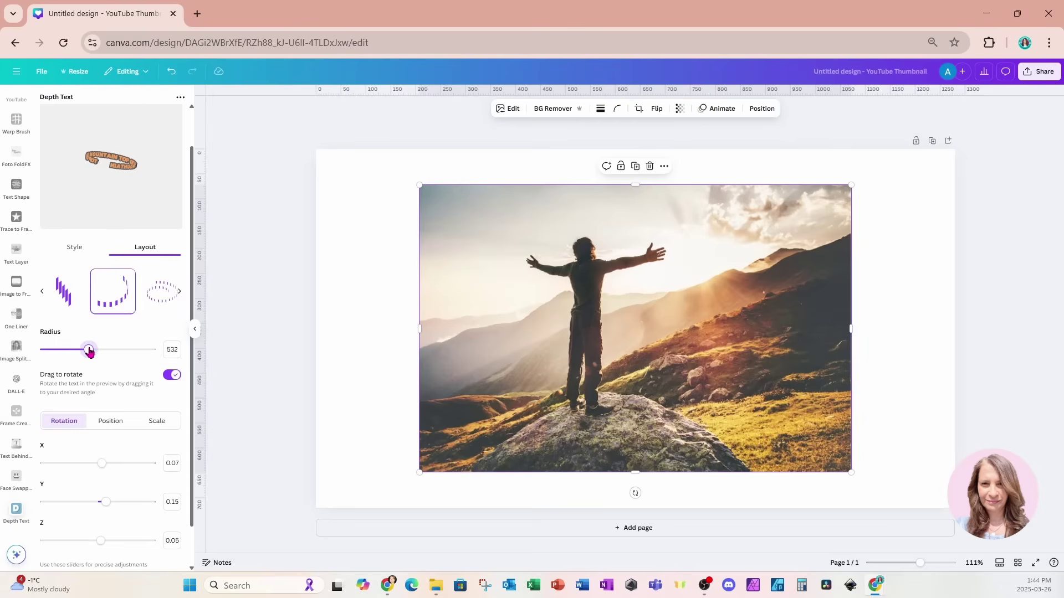
{"action": "left_click_drag", "start_coordinate": [89, 350], "coordinate": [86, 349]}
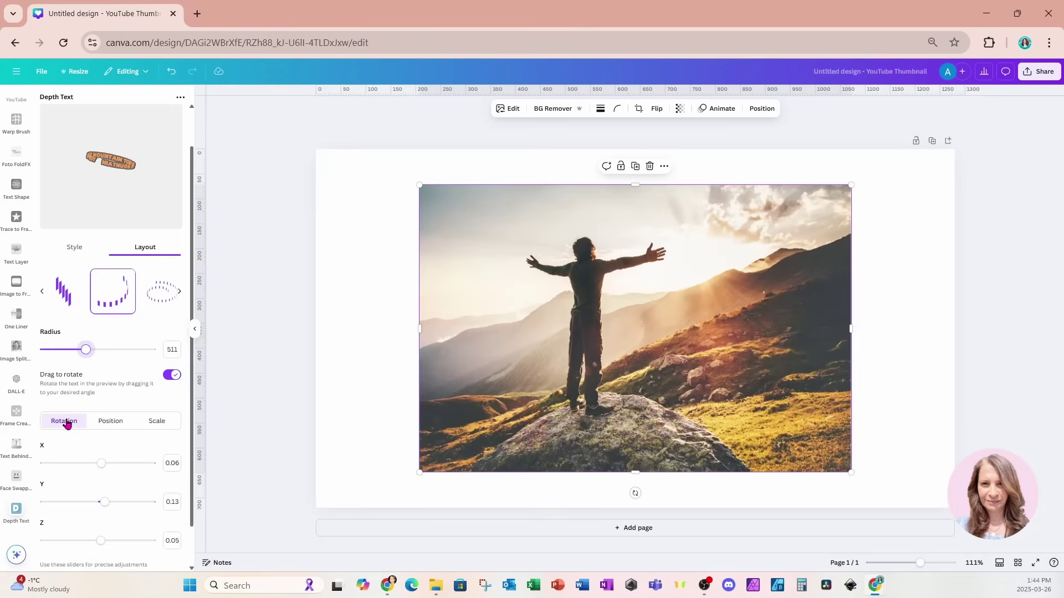
- Set the 3D text scale to 2.5 and rotate the preview so the ring wraps fully
{"action": "left_click", "coordinate": [114, 425]}
{"action": "left_click", "coordinate": [152, 425]}
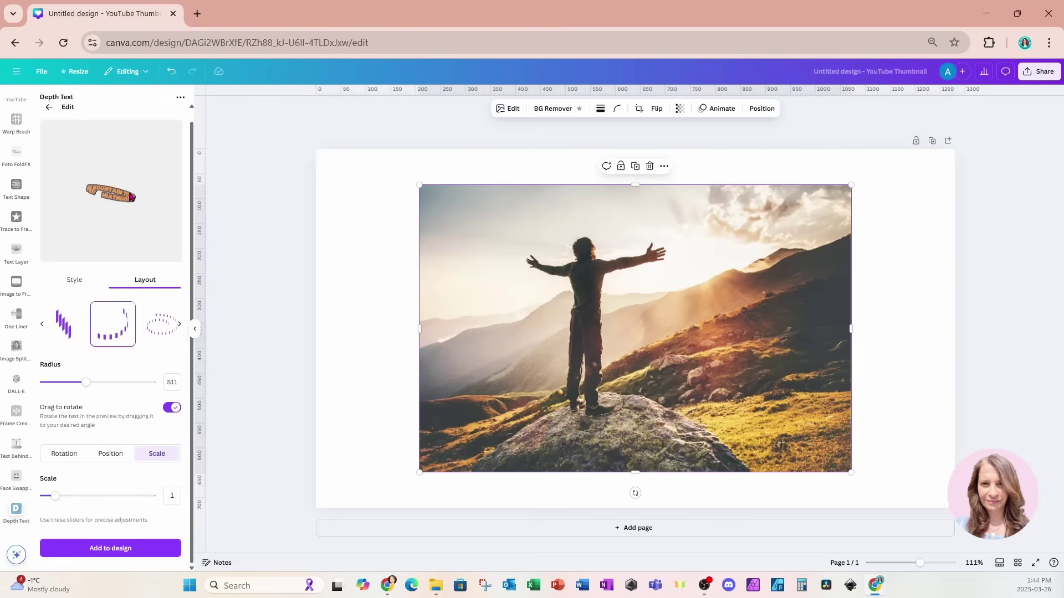
{"action": "key", "text": "ctrl+z"}
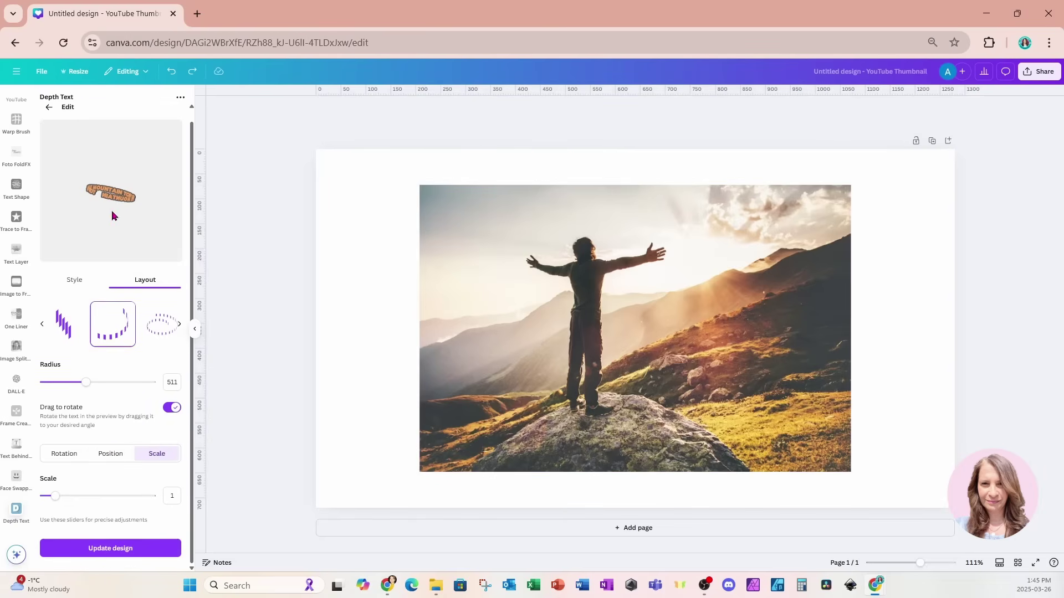
{"action": "left_click_drag", "start_coordinate": [112, 215], "coordinate": [102, 213]}
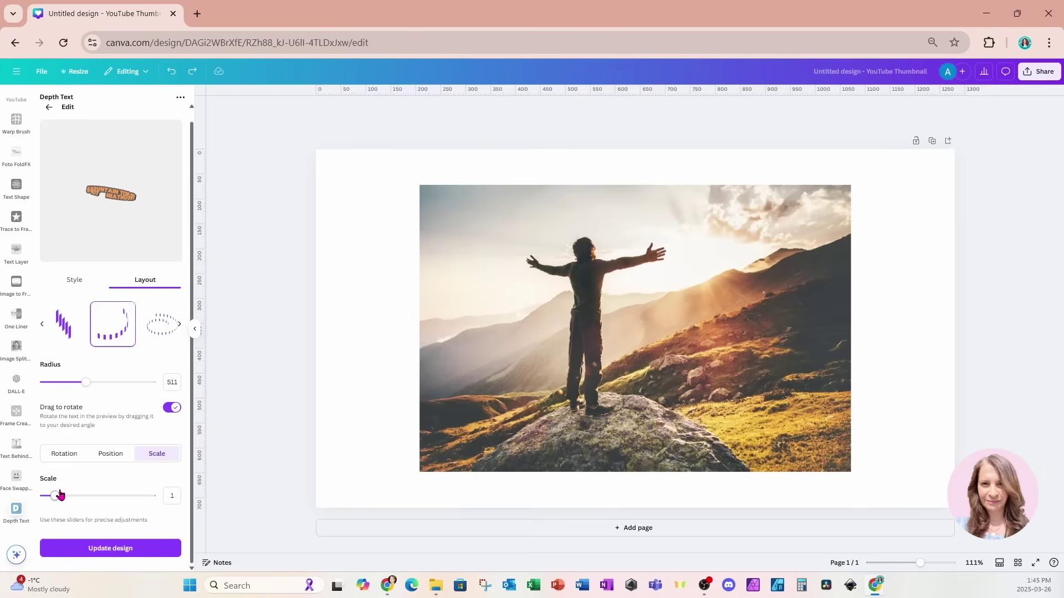
{"action": "left_click_drag", "start_coordinate": [55, 495], "coordinate": [67, 499]}
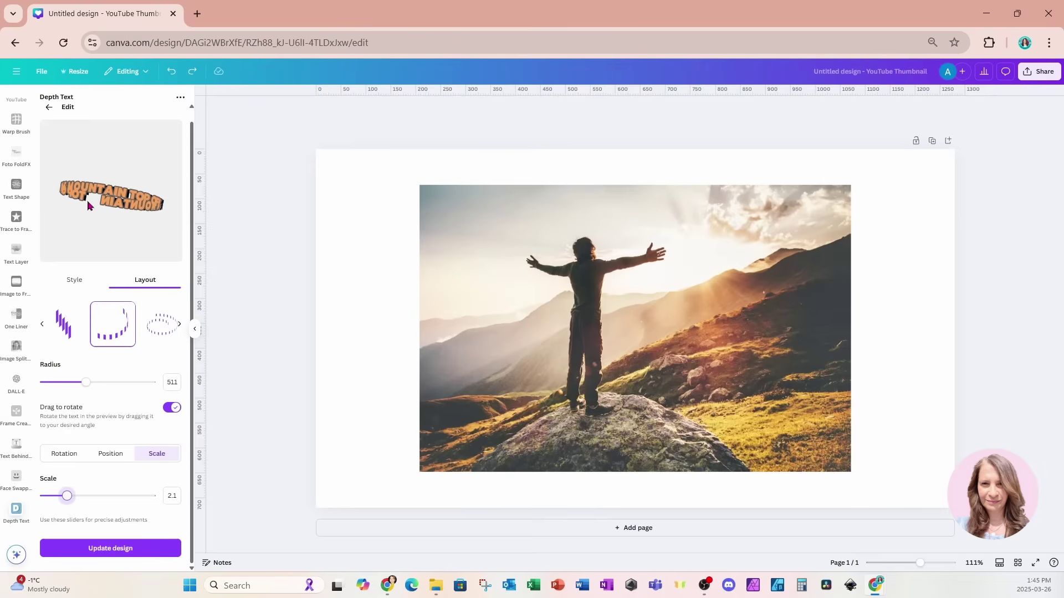
{"action": "left_click_drag", "start_coordinate": [94, 230], "coordinate": [109, 252]}
{"action": "left_click_drag", "start_coordinate": [66, 496], "coordinate": [71, 496]}
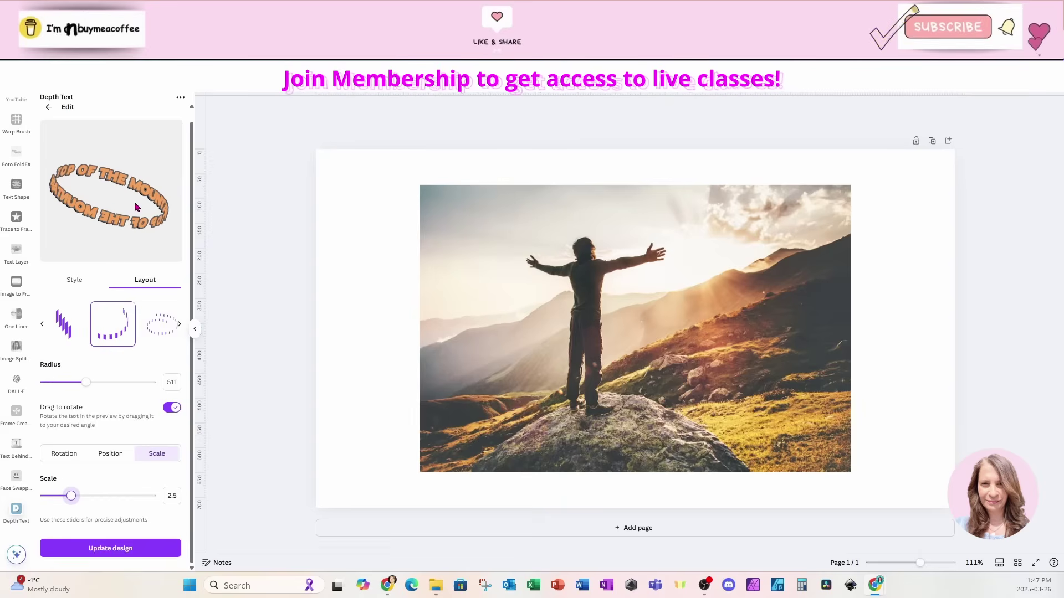
- Add the ring text to the design and move a duplicate of the photo off to the right
{"action": "left_click", "coordinate": [110, 543]}
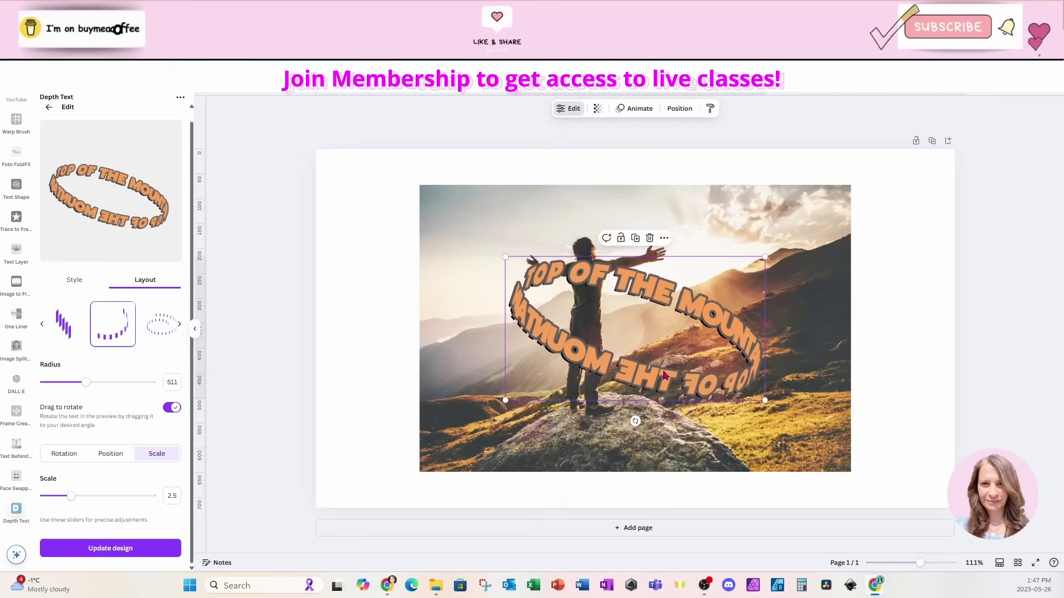
{"action": "left_click", "coordinate": [706, 204]}
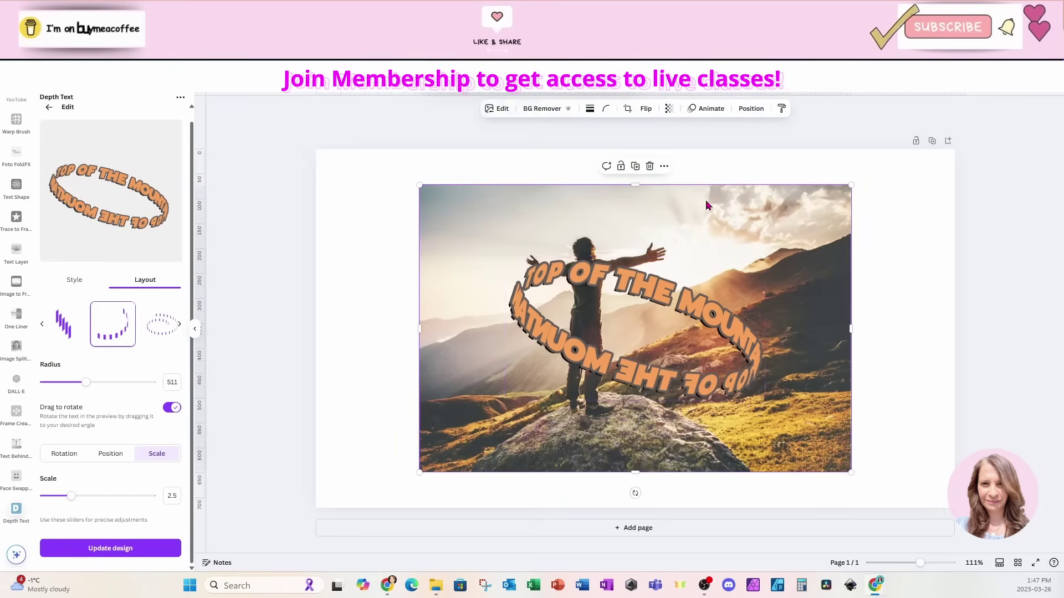
{"action": "left_click", "coordinate": [635, 166]}
{"action": "left_click_drag", "start_coordinate": [562, 379], "coordinate": [973, 378]}
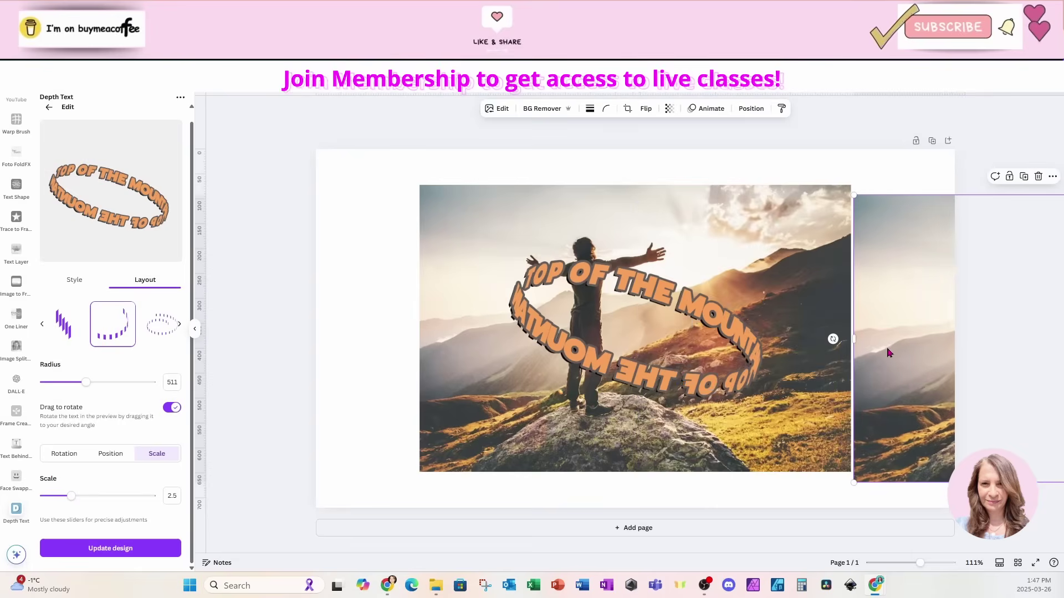
- Set the original mountain photo as the page background
{"action": "left_click", "coordinate": [705, 210]}
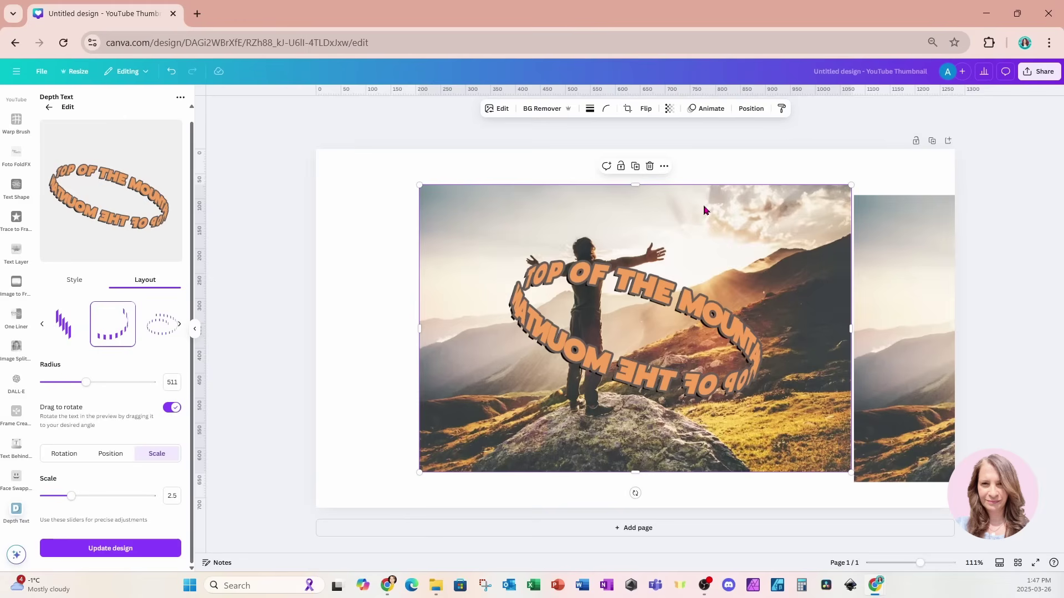
{"action": "right_click", "coordinate": [704, 209]}
{"action": "left_click", "coordinate": [760, 453]}
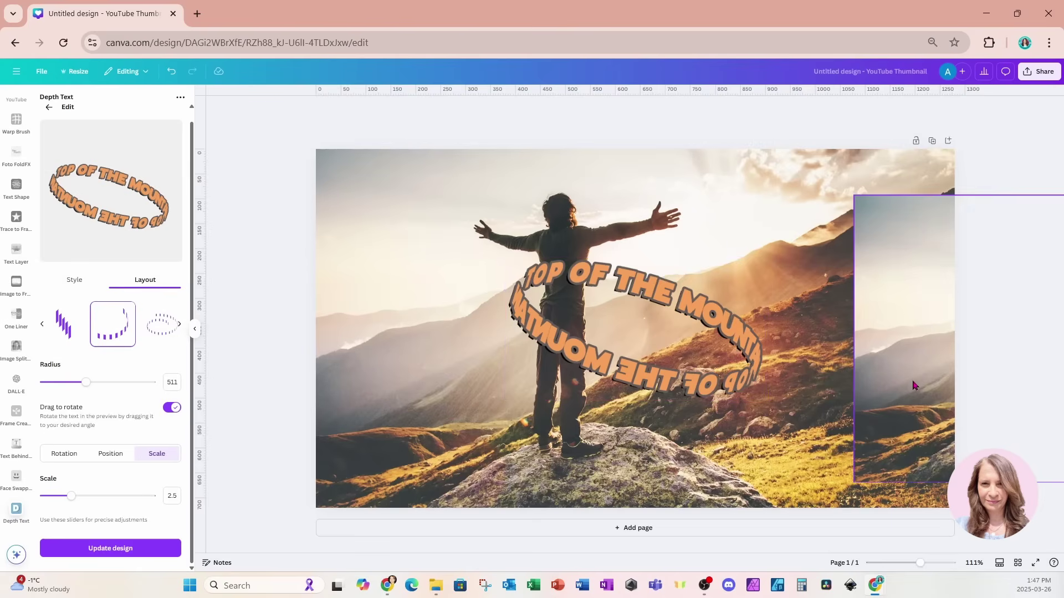
- Move the ring text onto the man's torso, nudge it into place, and shrink it slightly
{"action": "left_click", "coordinate": [753, 372]}
{"action": "left_click_drag", "start_coordinate": [752, 372], "coordinate": [631, 344]}
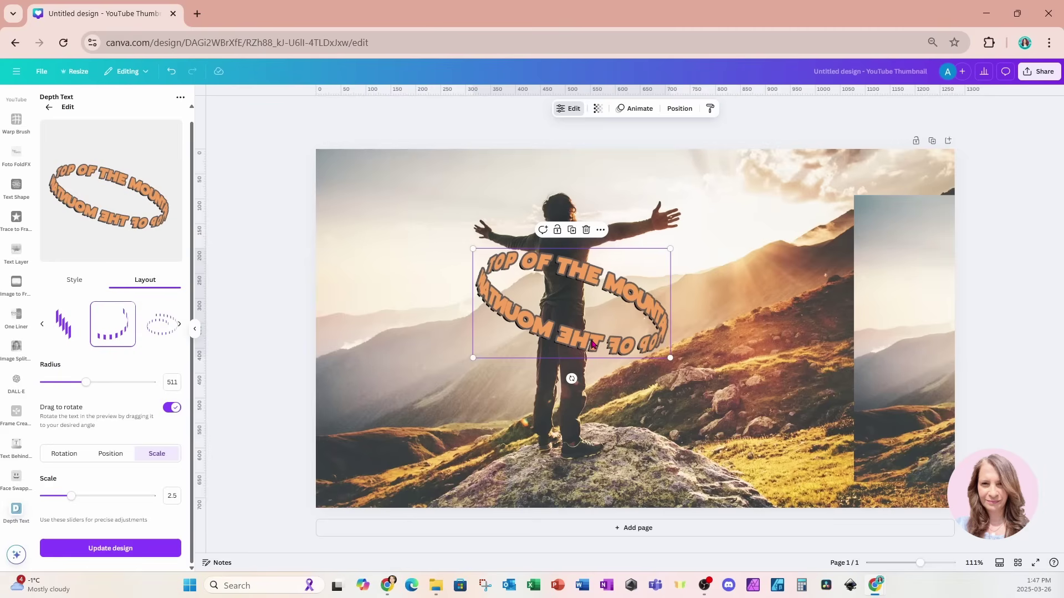
{"action": "mouse_move", "coordinate": [626, 336]}
{"action": "left_mouse_down"}
{"action": "mouse_move", "coordinate": [614, 300]}
{"action": "mouse_move", "coordinate": [617, 338]}
{"action": "left_mouse_up"}
{"action": "left_click_drag", "start_coordinate": [664, 364], "coordinate": [630, 333]}
- Bring the photo copy onto the page, remove its background with BG Remover, and place the cut-out over the man
{"action": "left_click_drag", "start_coordinate": [872, 325], "coordinate": [706, 330]}
{"action": "left_click", "coordinate": [546, 109]}
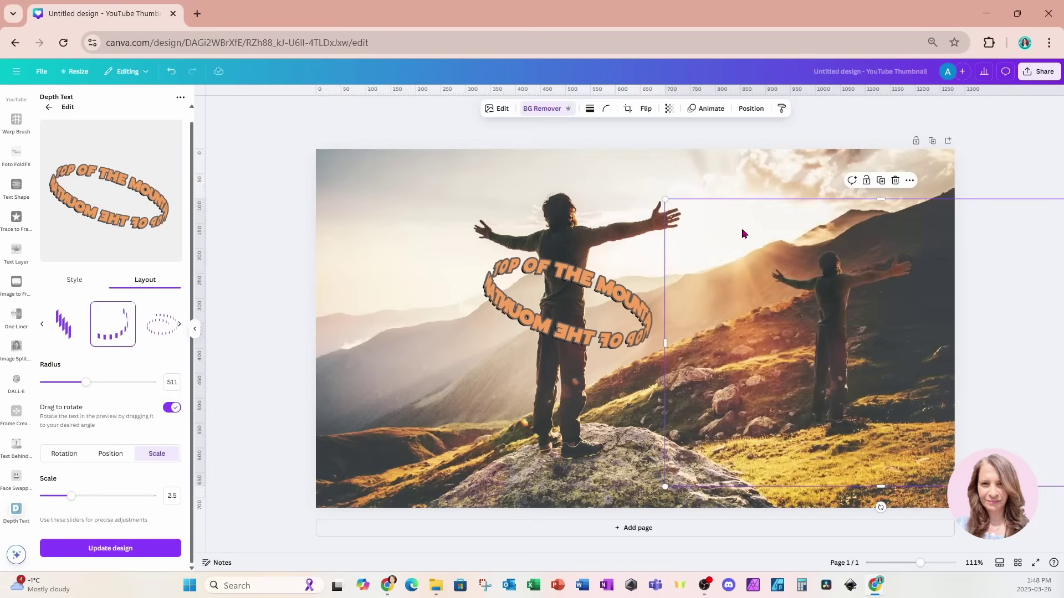
{"action": "left_click_drag", "start_coordinate": [865, 278], "coordinate": [583, 216]}
- Resize and shift the cut-out man until he lines up exactly with the original figure
{"action": "left_click_drag", "start_coordinate": [810, 288], "coordinate": [688, 288]}
{"action": "left_click_drag", "start_coordinate": [689, 433], "coordinate": [903, 559]}
{"action": "left_click_drag", "start_coordinate": [778, 452], "coordinate": [676, 412]}
{"action": "left_click_drag", "start_coordinate": [918, 563], "coordinate": [914, 563]}
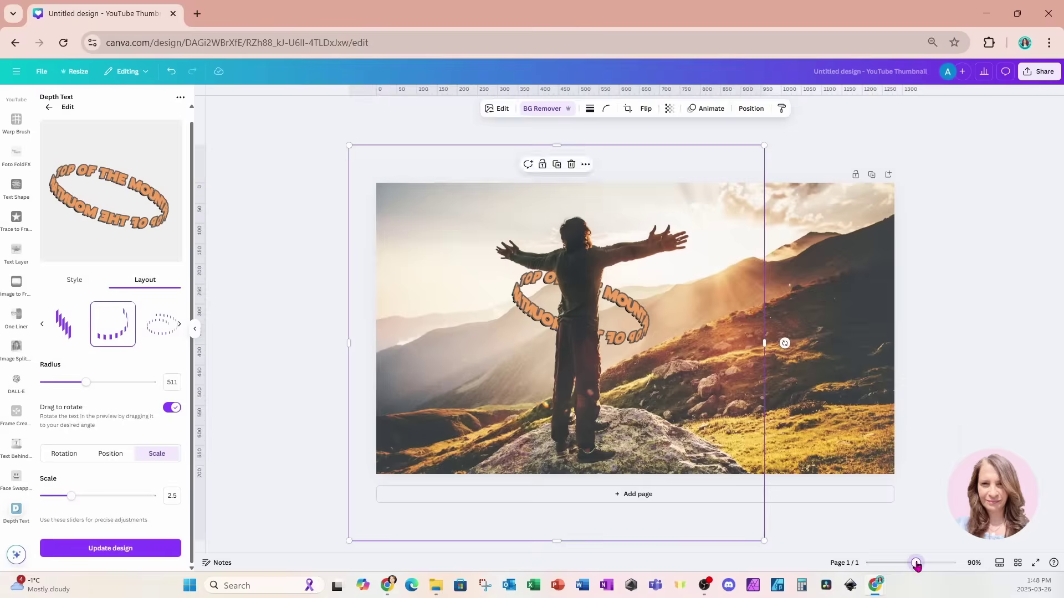
{"action": "left_click_drag", "start_coordinate": [760, 539], "coordinate": [741, 519]}
{"action": "left_click_drag", "start_coordinate": [660, 425], "coordinate": [667, 423]}
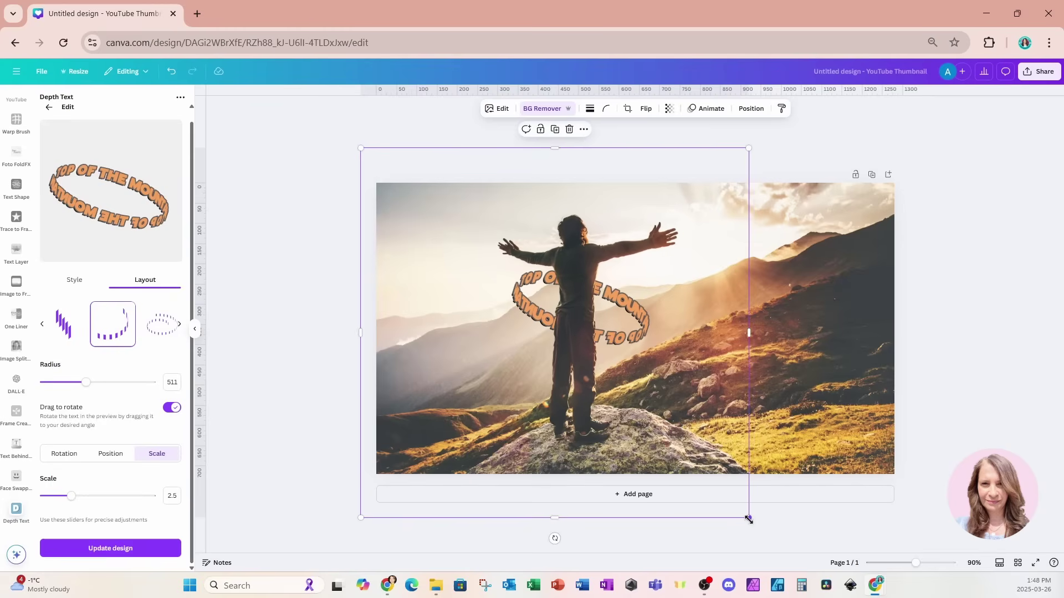
{"action": "scroll", "coordinate": [885, 572], "scroll_direction": "down", "scroll_amount": 2}
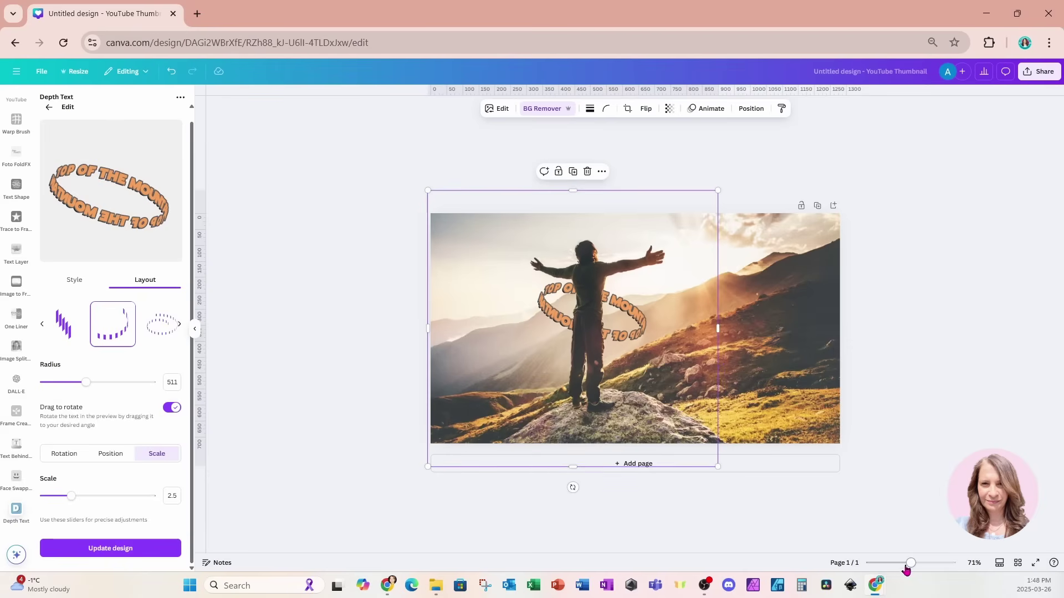
- Crop the cut-out man from the top down to his lower body so the ring's upper words show across his chest
{"action": "left_click_drag", "start_coordinate": [911, 570], "coordinate": [925, 569]}
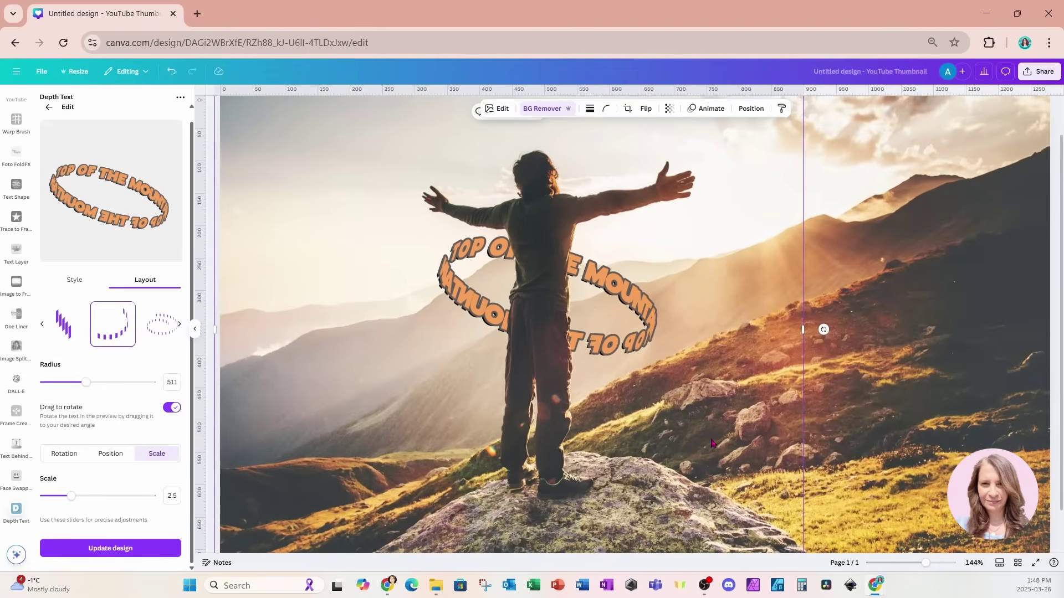
{"action": "left_click_drag", "start_coordinate": [924, 568], "coordinate": [922, 566]}
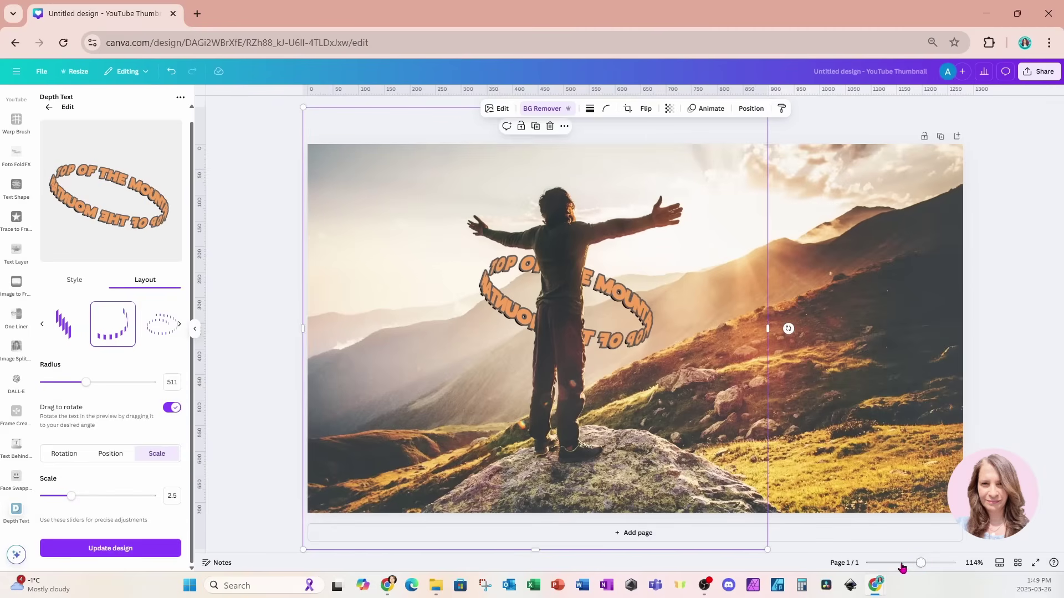
{"action": "left_click_drag", "start_coordinate": [921, 563], "coordinate": [917, 563]}
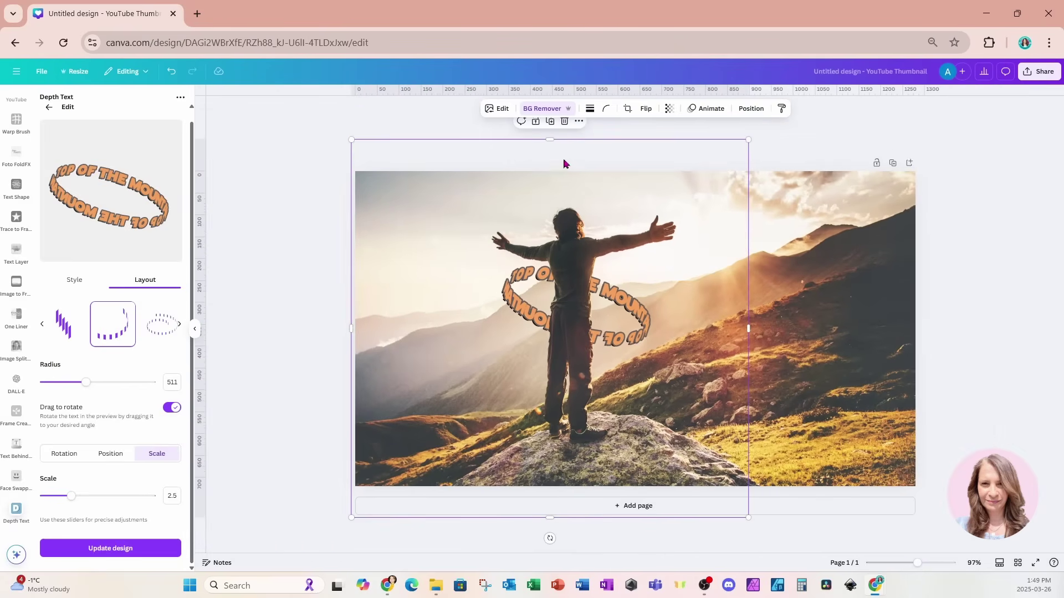
{"action": "left_click_drag", "start_coordinate": [551, 142], "coordinate": [543, 302]}
{"action": "left_click", "coordinate": [729, 273]}
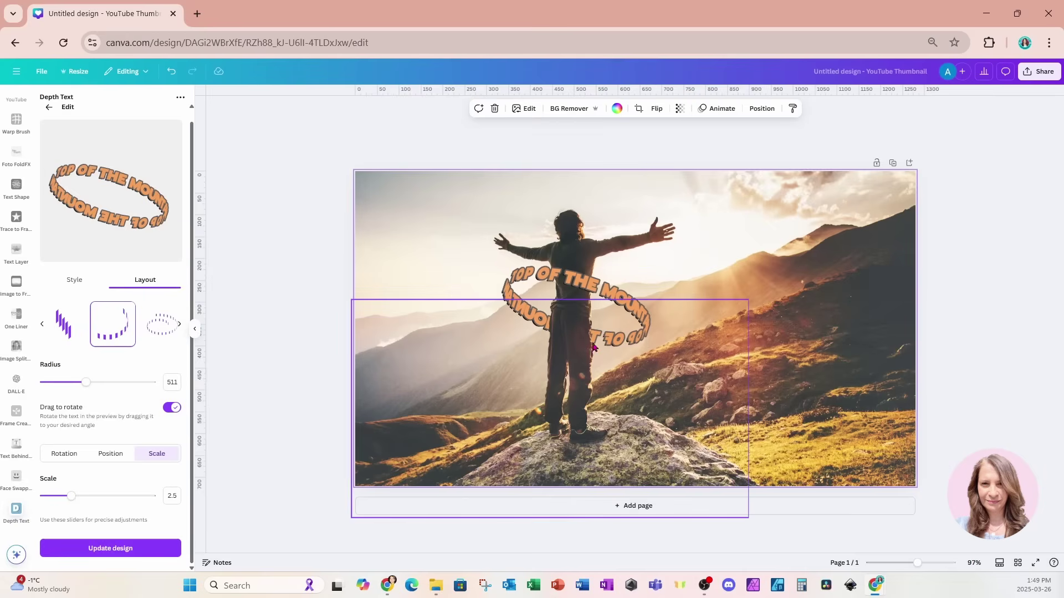
- Set the ring text's Z rotation to -0.03 and enlarge it to wrap wider around the man's waist
{"action": "left_click", "coordinate": [509, 324]}
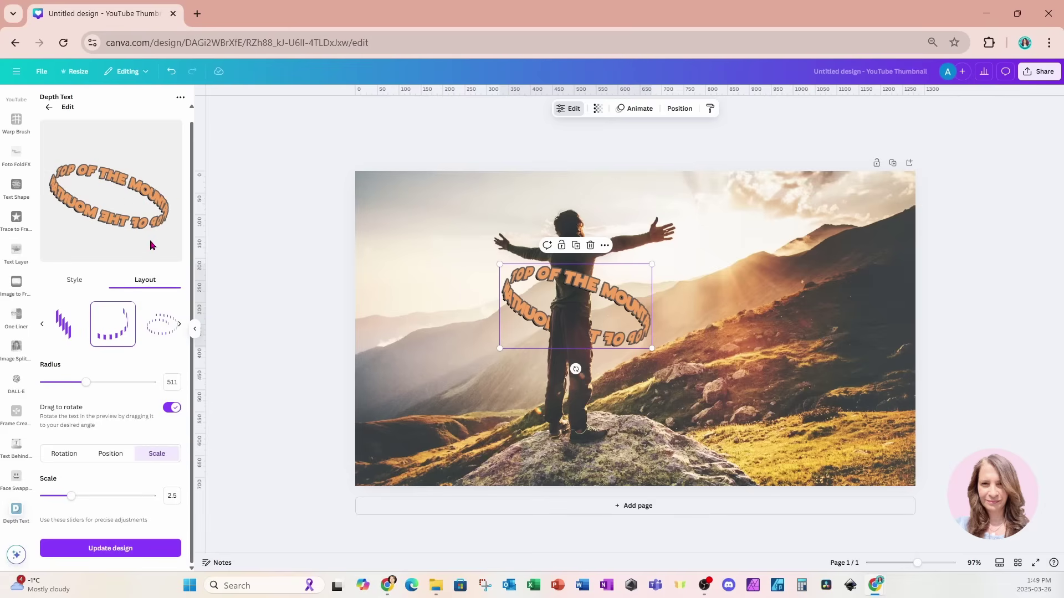
{"action": "left_click_drag", "start_coordinate": [150, 244], "coordinate": [155, 234]}
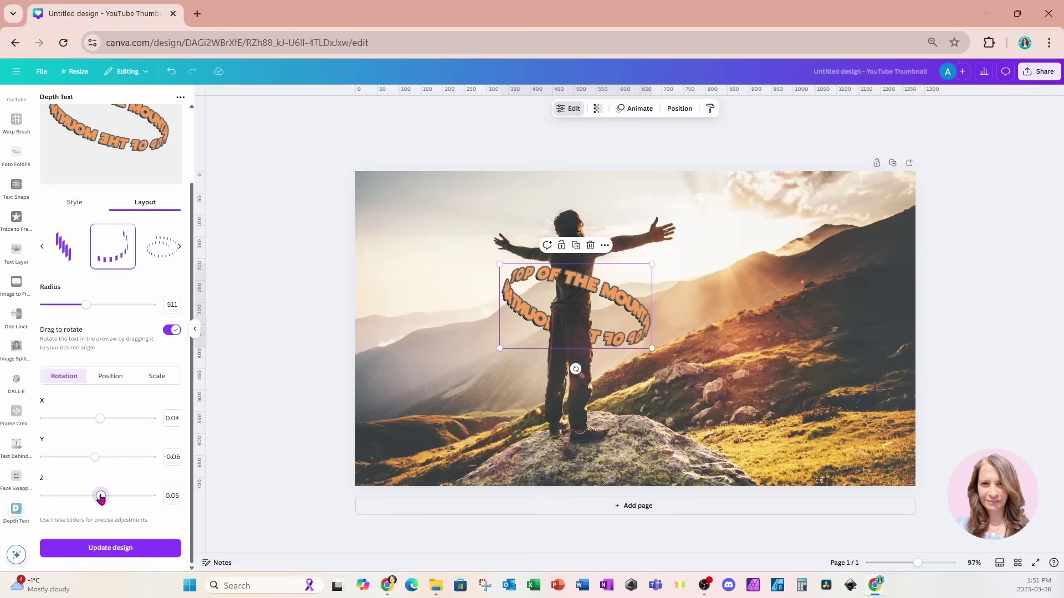
{"action": "left_click_drag", "start_coordinate": [101, 498], "coordinate": [97, 498]}
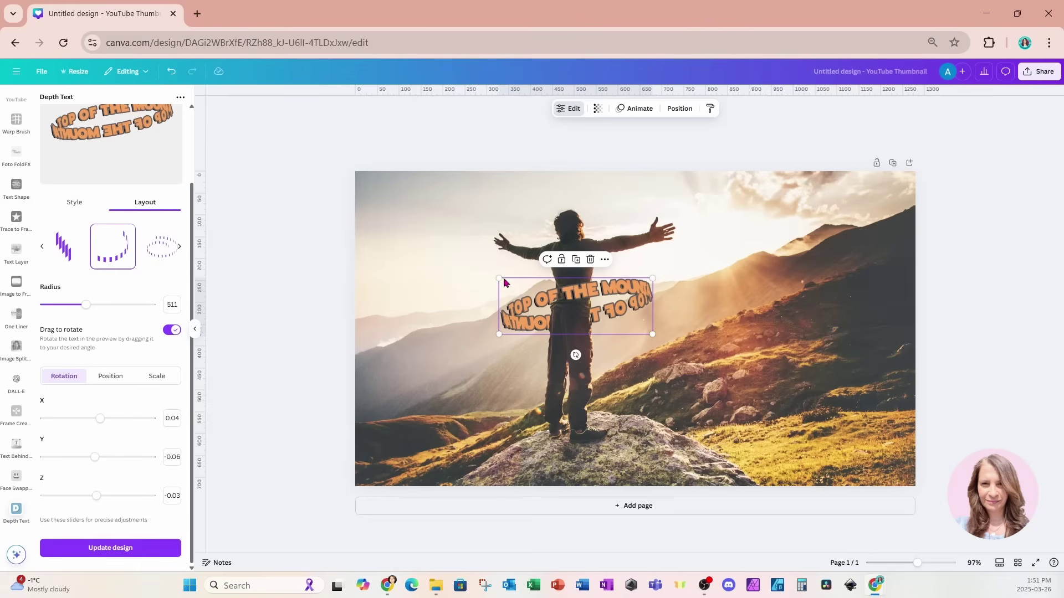
{"action": "left_click_drag", "start_coordinate": [498, 278], "coordinate": [460, 263]}
{"action": "left_click_drag", "start_coordinate": [655, 263], "coordinate": [694, 257]}
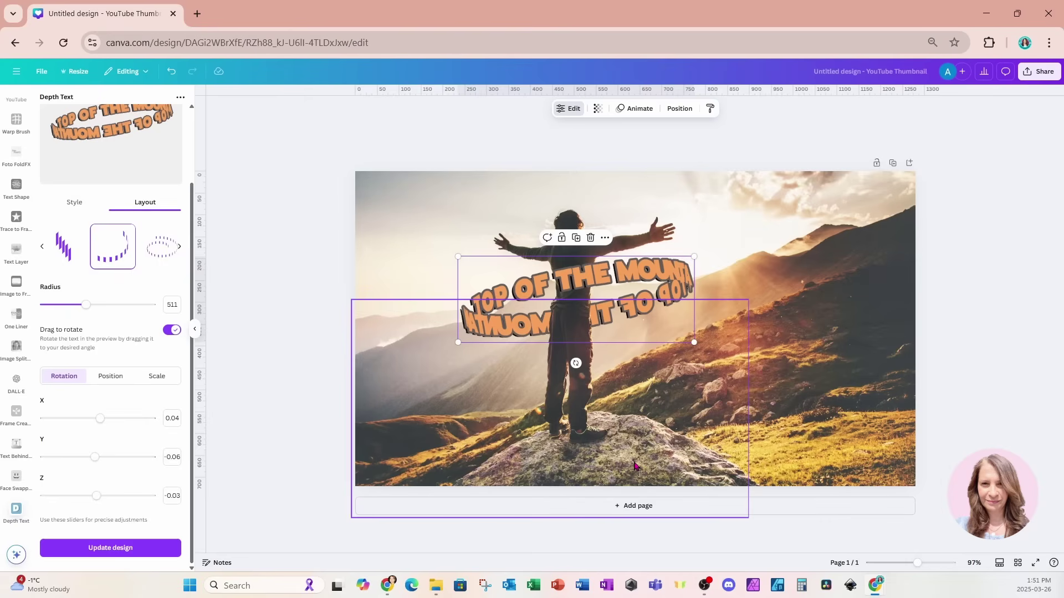
{"action": "left_click", "coordinate": [764, 248]}
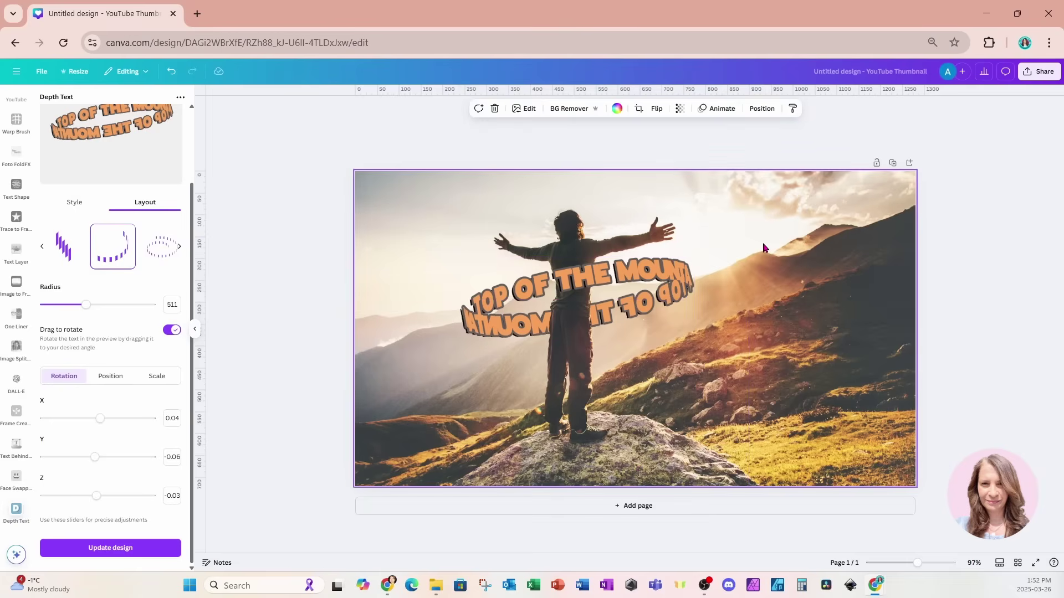